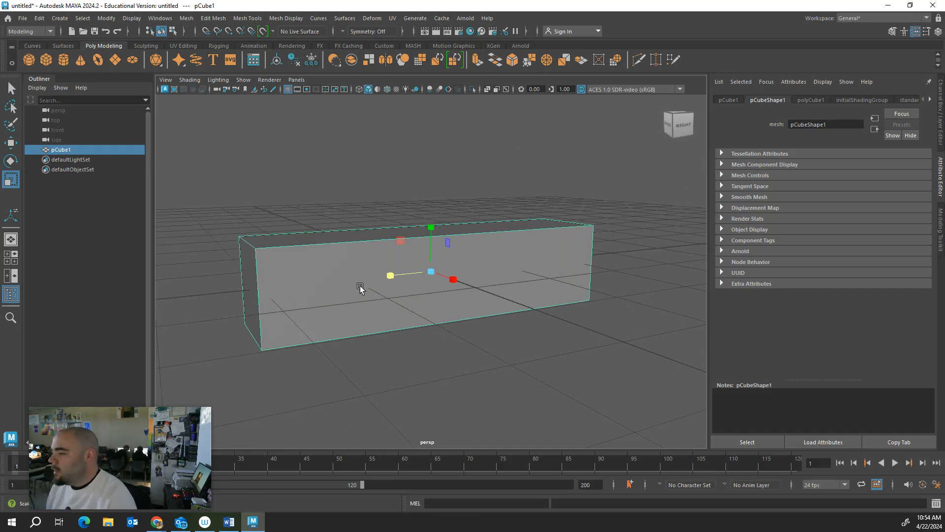
# - Widen the long box and raise it until it rests on the ground grid
pyautogui.scroll(-3, 426, 294)
pyautogui.moveTo(454, 281); pyautogui.dragTo(536, 317)
pyautogui.moveTo(481, 275); pyautogui.dragTo(409, 306)
pyautogui.press('w')
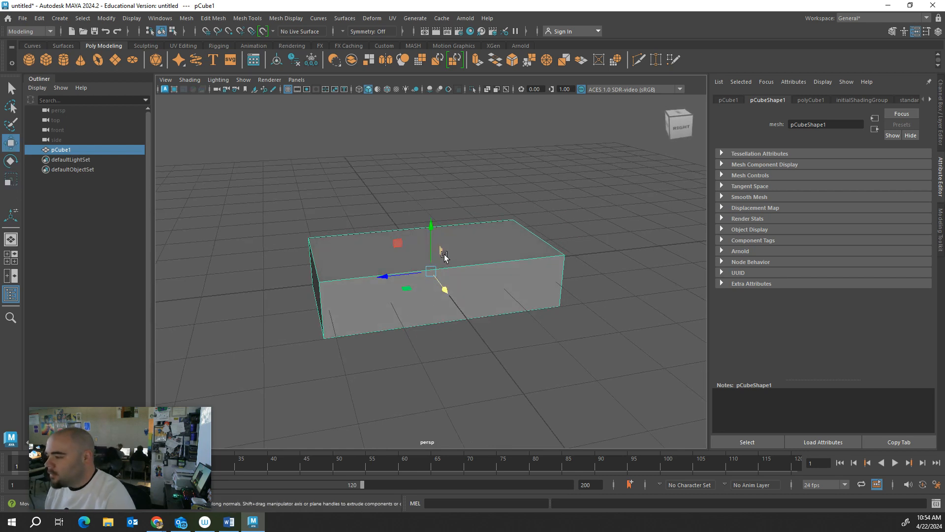
pyautogui.moveTo(433, 225); pyautogui.dragTo(433, 174)
pyautogui.scroll(3, 433, 277)
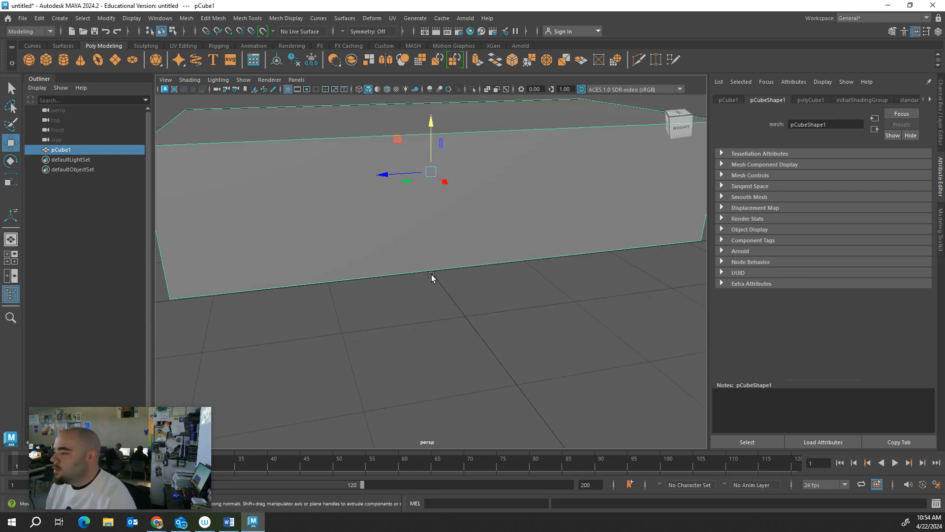
pyautogui.scroll(-3, 433, 275)
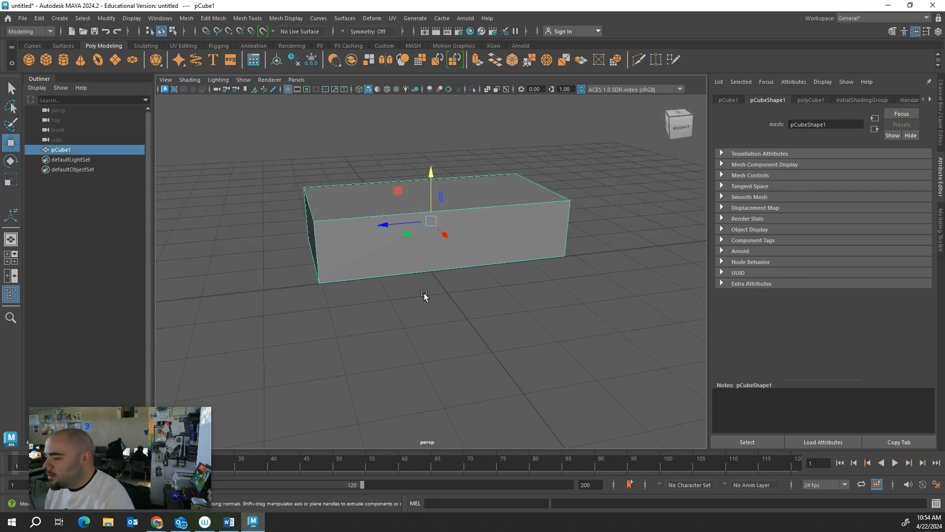
# - Scale the box vertically to make it taller
pyautogui.keyDown('alt'); pyautogui.moveTo(424, 295); pyautogui.dragTo(509, 260); pyautogui.keyUp('alt')
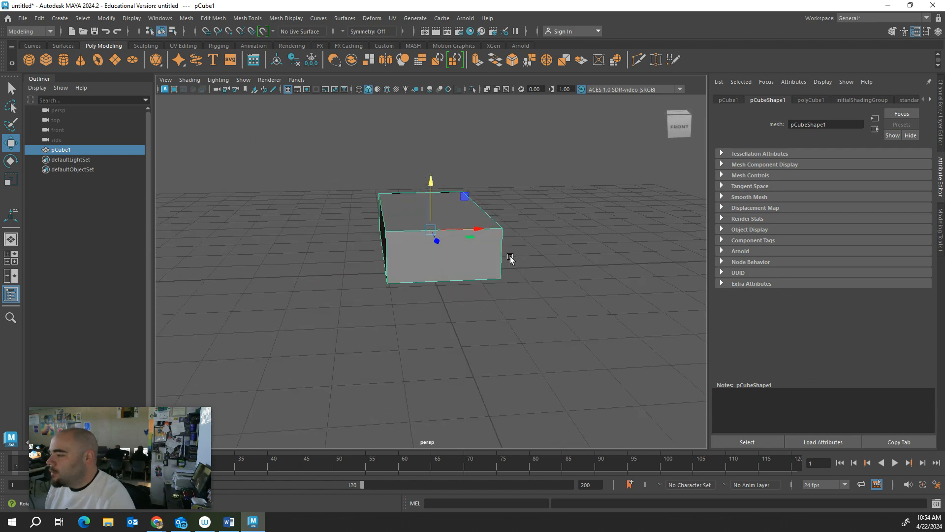
pyautogui.press('r')
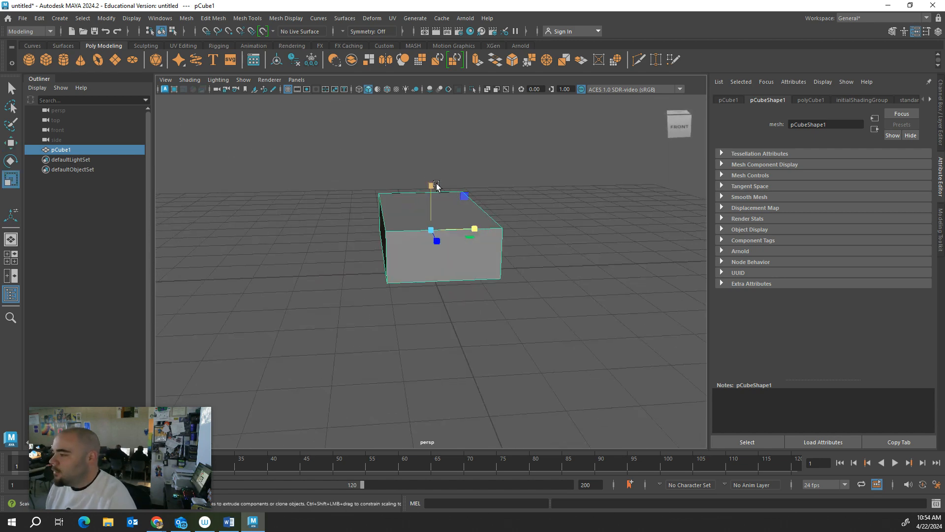
pyautogui.moveTo(432, 192); pyautogui.dragTo(432, 159)
pyautogui.press('w')
pyautogui.keyDown('alt'); pyautogui.moveTo(508, 225); pyautogui.dragTo(428, 234); pyautogui.keyUp('alt')
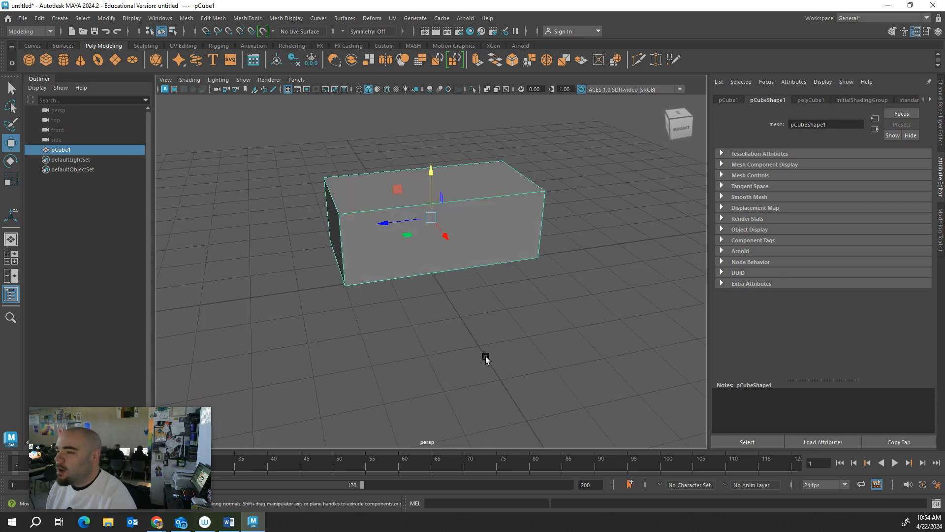
# - Import HumanSCALEUPDATE.mb from the ThemePark2024 scenes folder into the scene
pyautogui.click(21, 19)
pyautogui.click(81, 129)
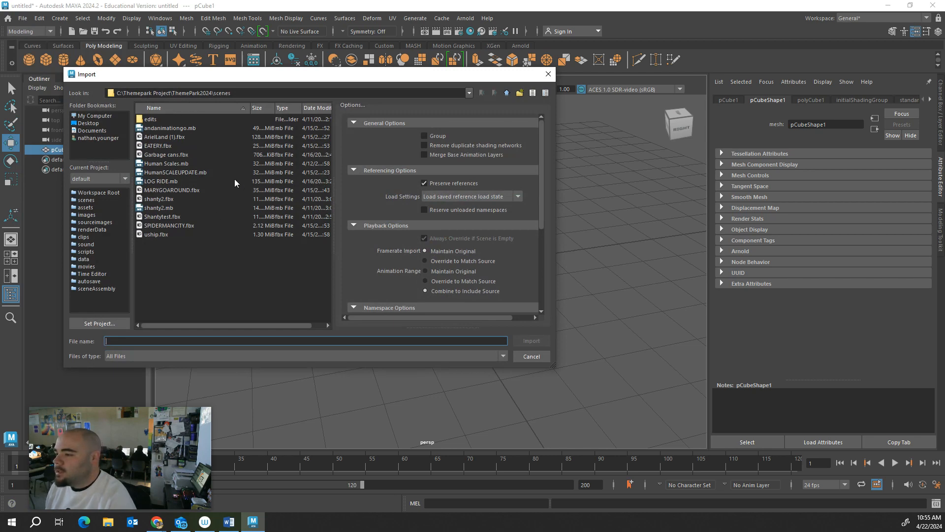
pyautogui.click(186, 173)
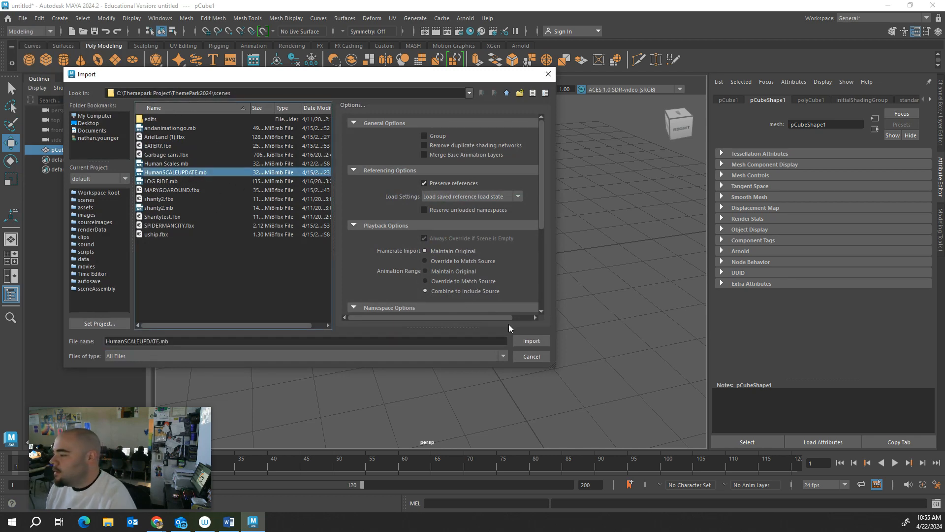
pyautogui.click(528, 341)
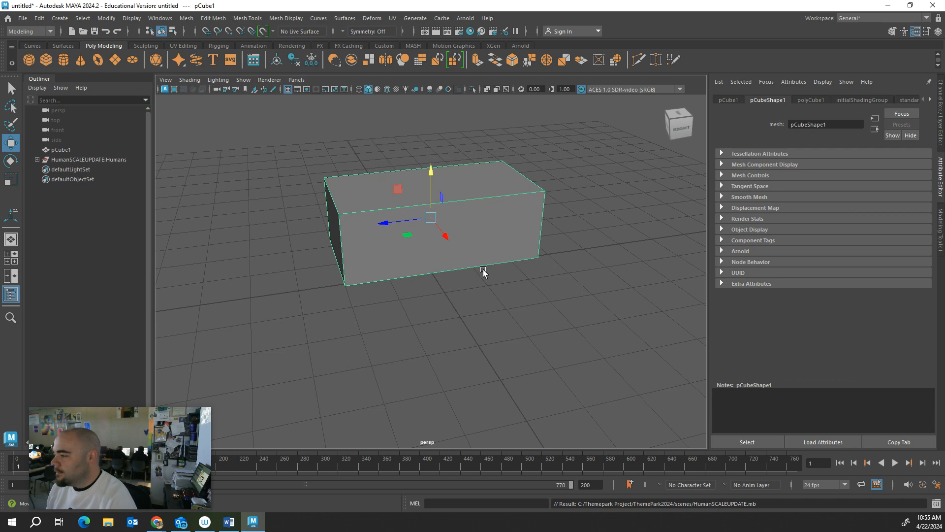
# - Delete the standing woman, both standing men and the child, keeping only the two seated figures
pyautogui.scroll(-2, 482, 267)
pyautogui.keyDown('alt'); pyautogui.moveTo(482, 266); pyautogui.dragTo(578, 207); pyautogui.keyUp('alt')
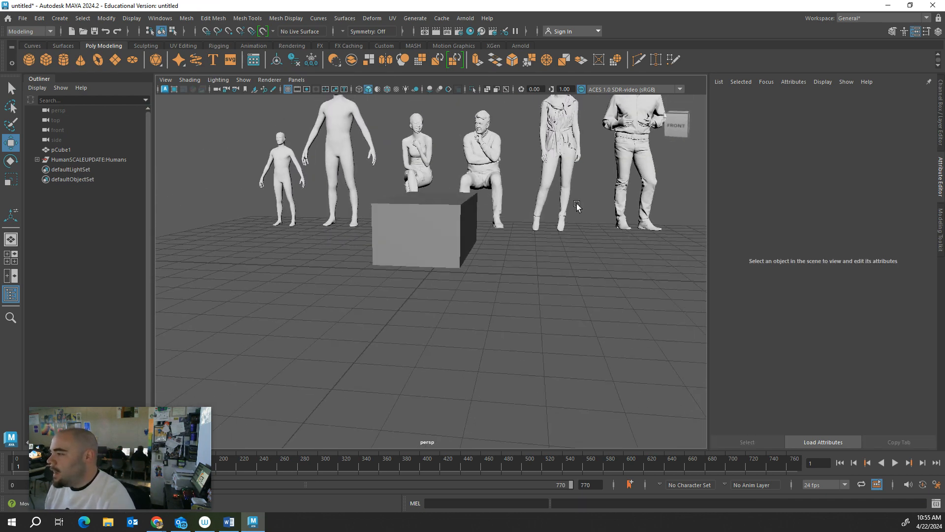
pyautogui.keyDown('alt'); pyautogui.moveTo(578, 207); pyautogui.dragTo(542, 310, button='middle'); pyautogui.keyUp('alt')
pyautogui.scroll(-3, 542, 309)
pyautogui.click(507, 255)
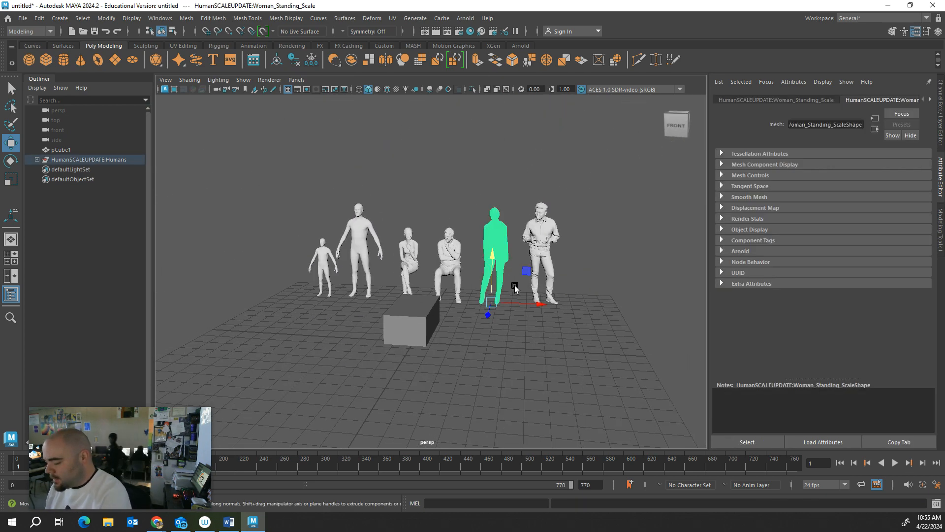
pyautogui.press('Delete')
pyautogui.click(549, 258)
pyautogui.press('Delete')
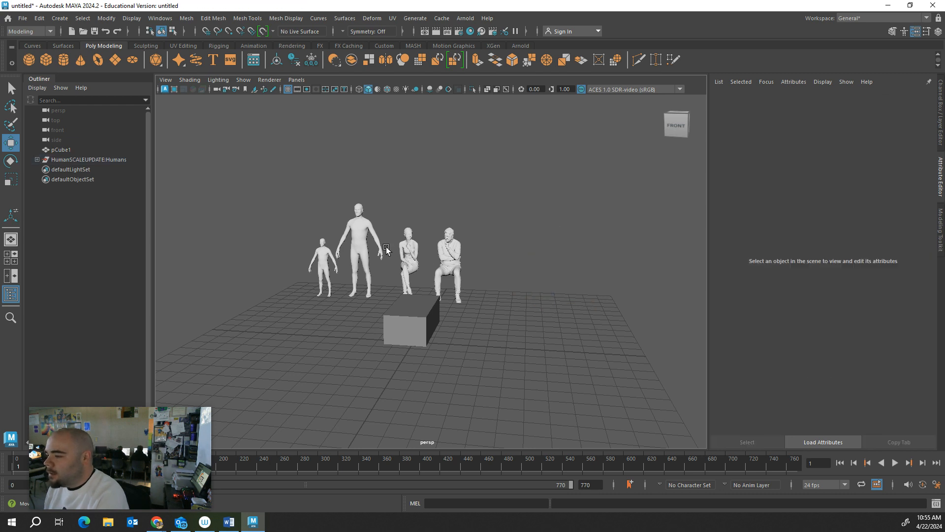
pyautogui.click(351, 257)
pyautogui.press('Delete')
pyautogui.click(327, 270)
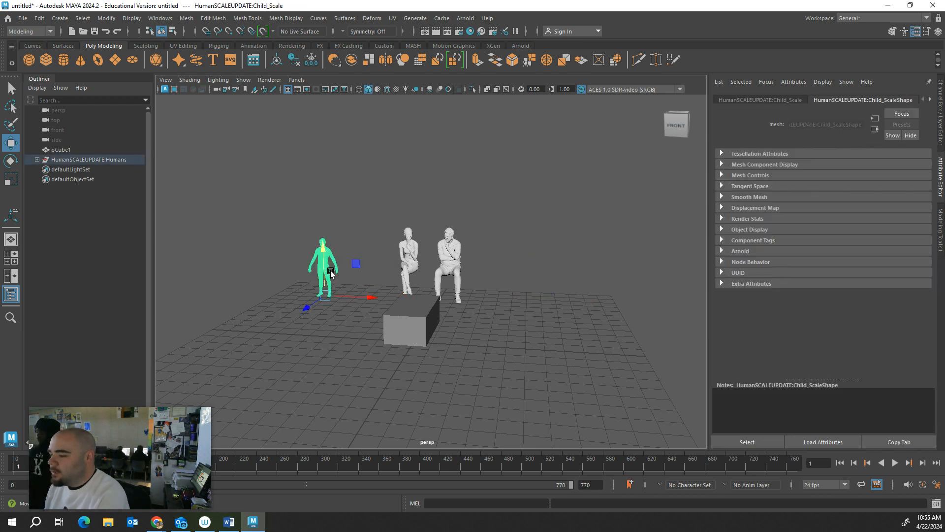
pyautogui.press('Delete')
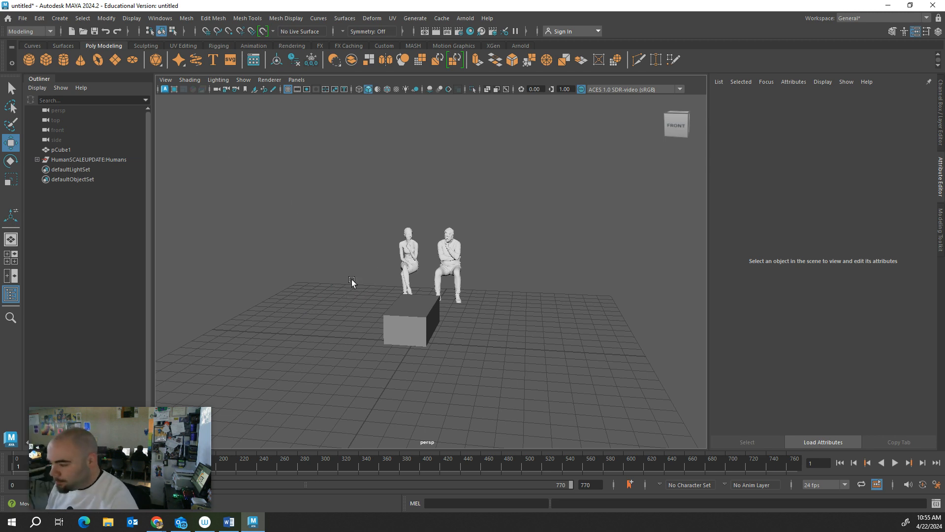
pyautogui.scroll(2, 443, 263)
pyautogui.press('space')
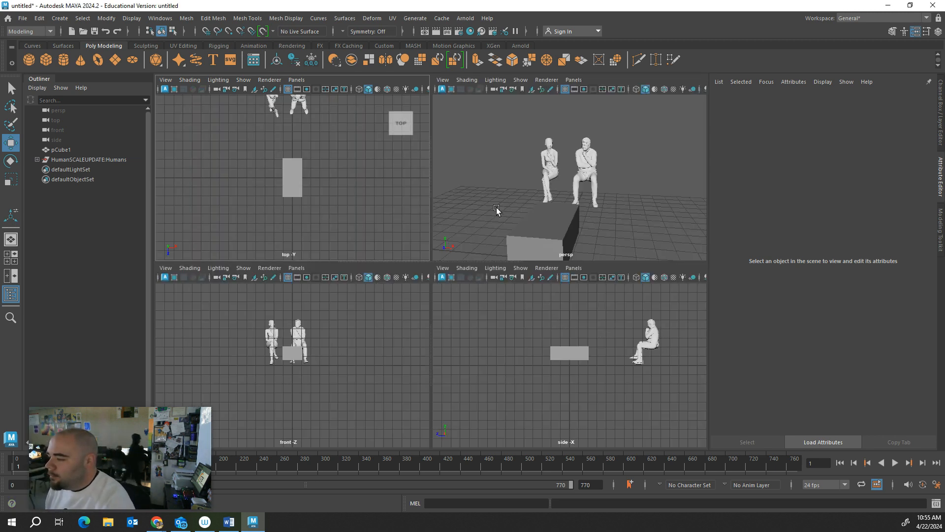
pyautogui.press('space')
pyautogui.press('space')
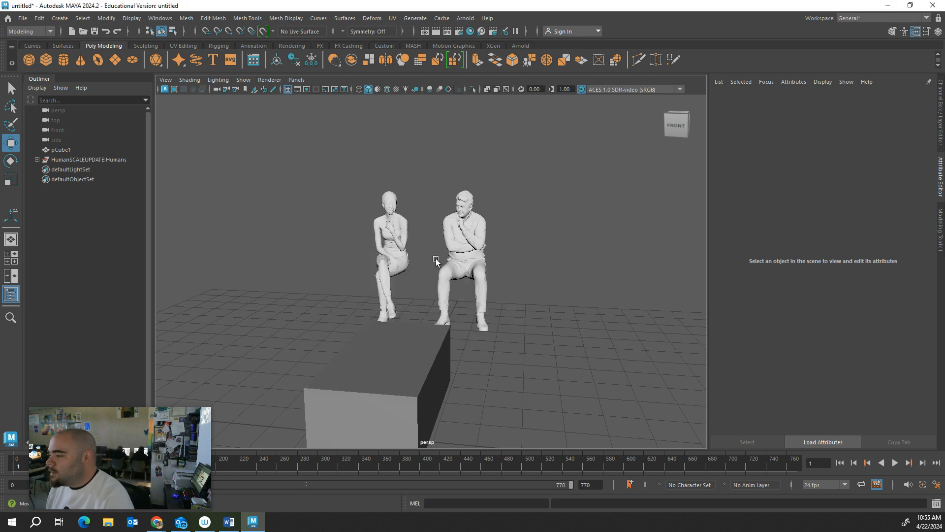
pyautogui.keyDown('alt'); pyautogui.moveTo(436, 259); pyautogui.dragTo(442, 223); pyautogui.keyUp('alt')
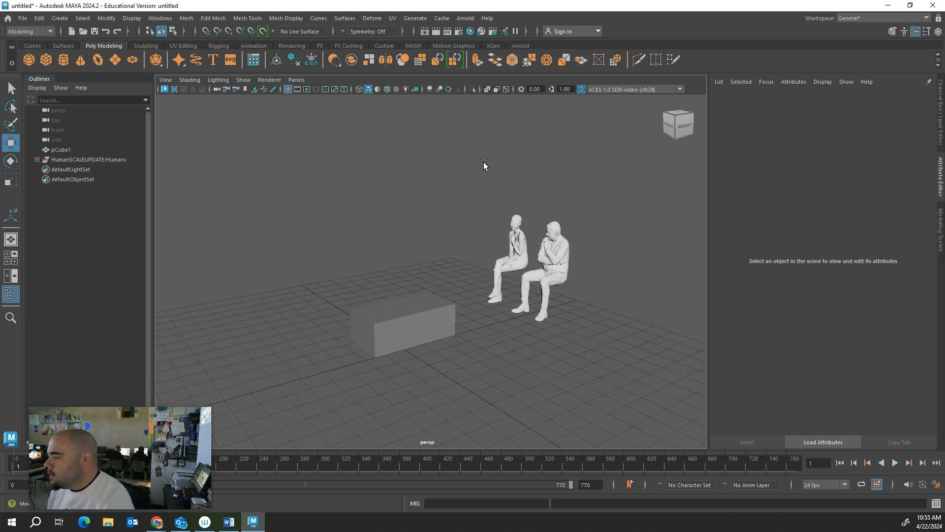
pyautogui.click(515, 264)
pyautogui.moveTo(503, 261); pyautogui.dragTo(421, 336)
pyautogui.hotkey('ctrl', 'z')
# - Widen the box and move it back beneath the two seated figures
pyautogui.click(424, 323)
pyautogui.press('r')
pyautogui.press('w')
pyautogui.moveTo(379, 307); pyautogui.dragTo(539, 287)
pyautogui.moveTo(580, 245); pyautogui.dragTo(581, 235)
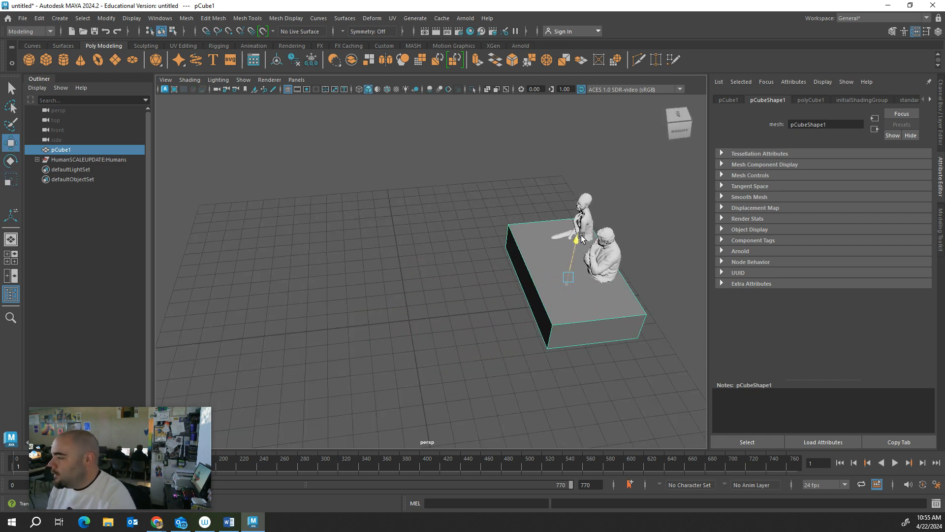
# - Lower the box until both seated figures appear to sit on its top surface
pyautogui.keyDown('alt'); pyautogui.moveTo(544, 298); pyautogui.dragTo(619, 271); pyautogui.keyUp('alt')
pyautogui.press('r')
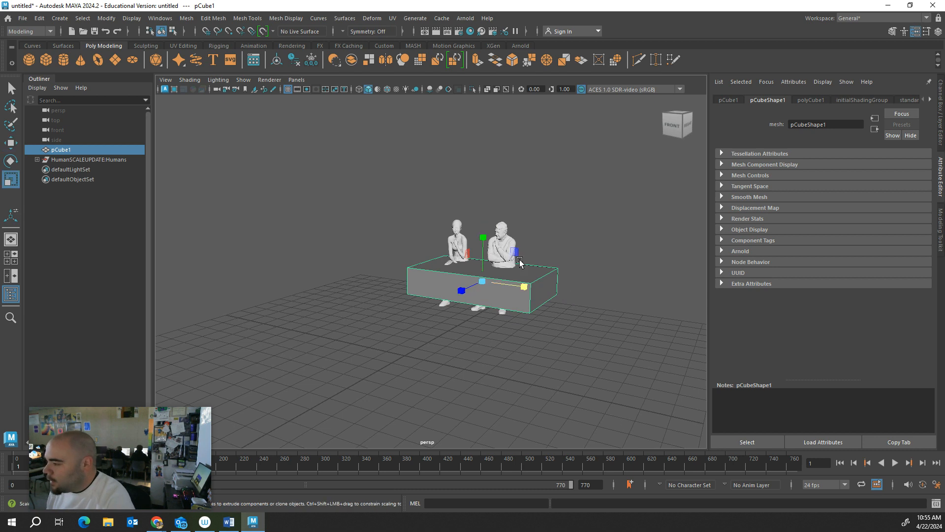
pyautogui.moveTo(484, 239); pyautogui.dragTo(482, 253)
pyautogui.press('w')
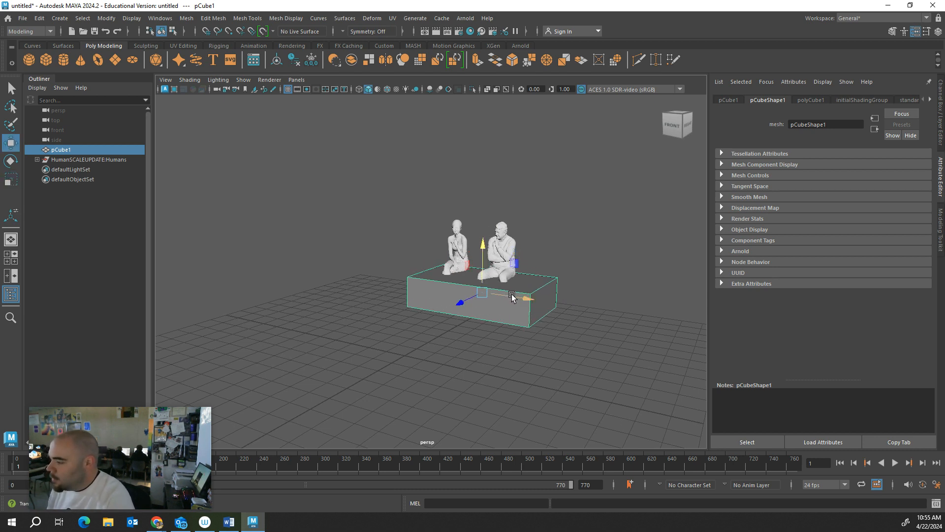
# - Move the seated woman so she sits in front of the seated man
pyautogui.moveTo(512, 297); pyautogui.dragTo(419, 330)
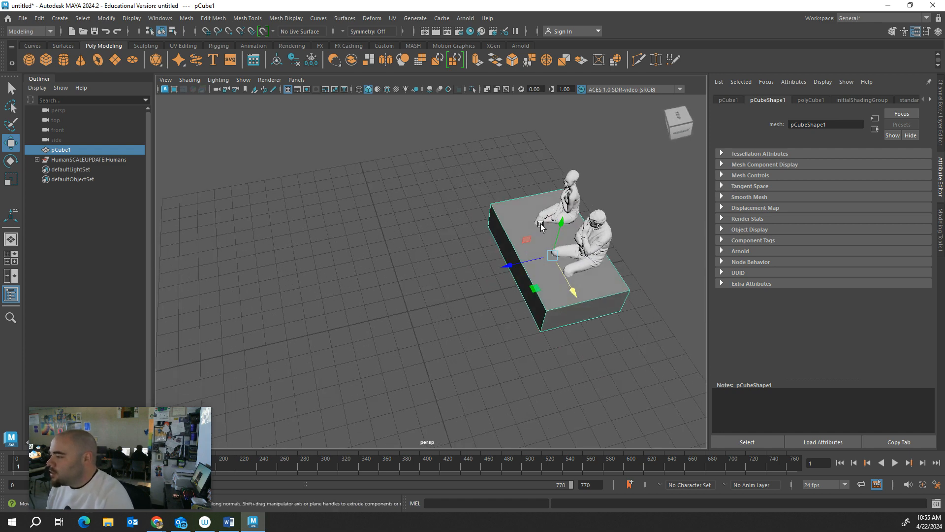
pyautogui.click(542, 220)
pyautogui.moveTo(503, 222); pyautogui.dragTo(447, 274)
# - Lengthen the box and shift it forward so the two figures sit toward its back with room in front
pyautogui.click(546, 294)
pyautogui.press('r')
pyautogui.press('w')
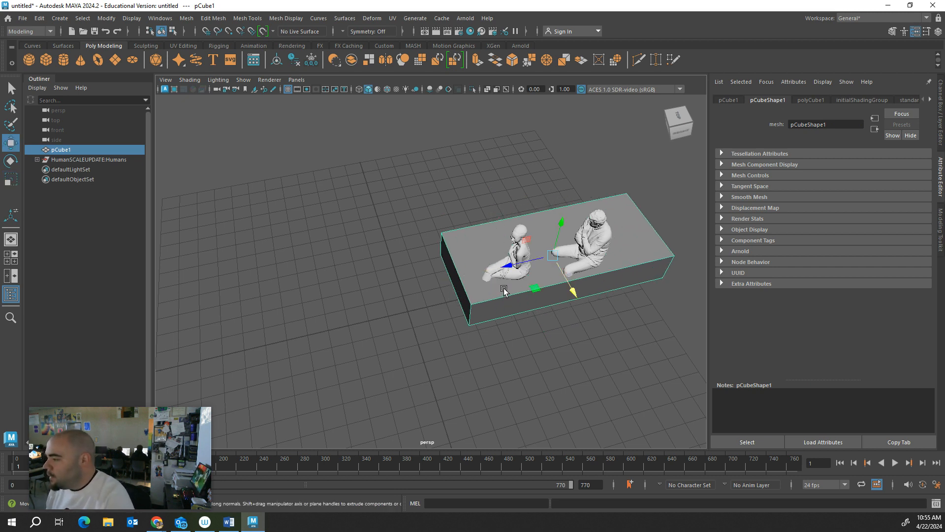
pyautogui.moveTo(503, 267); pyautogui.dragTo(471, 282)
pyautogui.moveTo(536, 291); pyautogui.dragTo(497, 238)
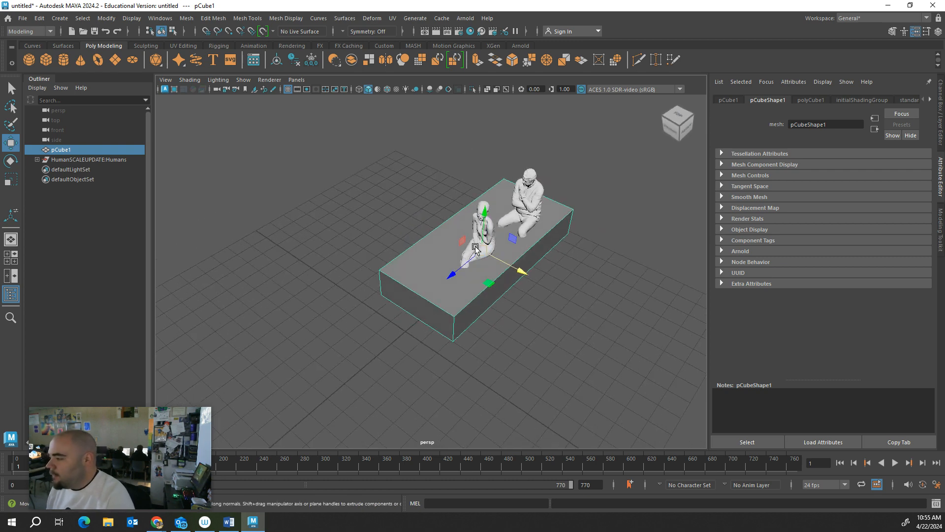
# - Duplicate the seated man and the seated woman sideways to form two rows of two passengers
pyautogui.click(546, 219)
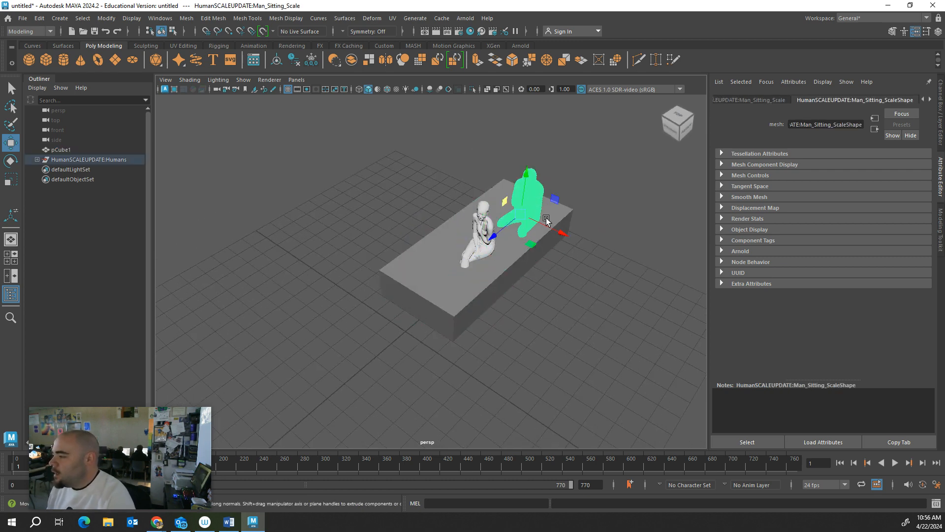
pyautogui.keyDown('shift'); pyautogui.moveTo(546, 220); pyautogui.dragTo(520, 209); pyautogui.keyUp('shift')
pyautogui.click(480, 242)
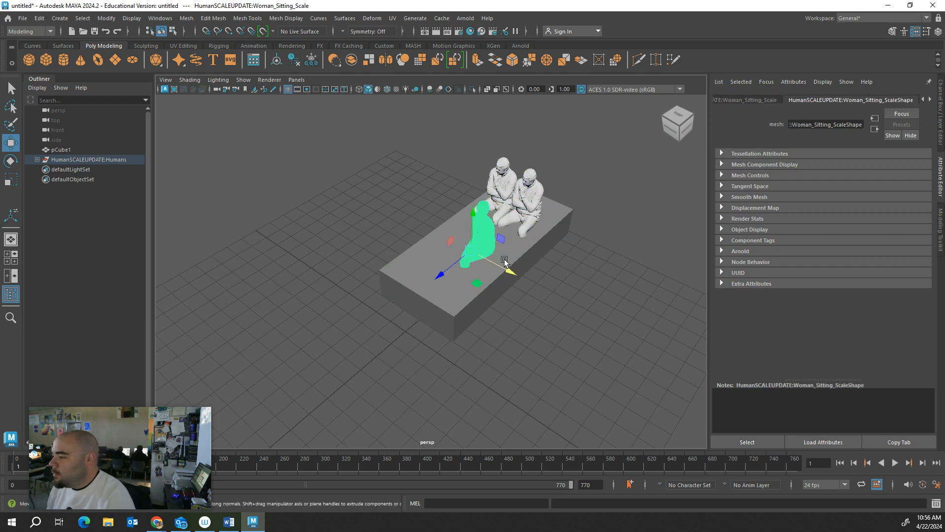
pyautogui.keyDown('shift'); pyautogui.moveTo(505, 260); pyautogui.dragTo(473, 253); pyautogui.keyUp('shift')
pyautogui.click(554, 309)
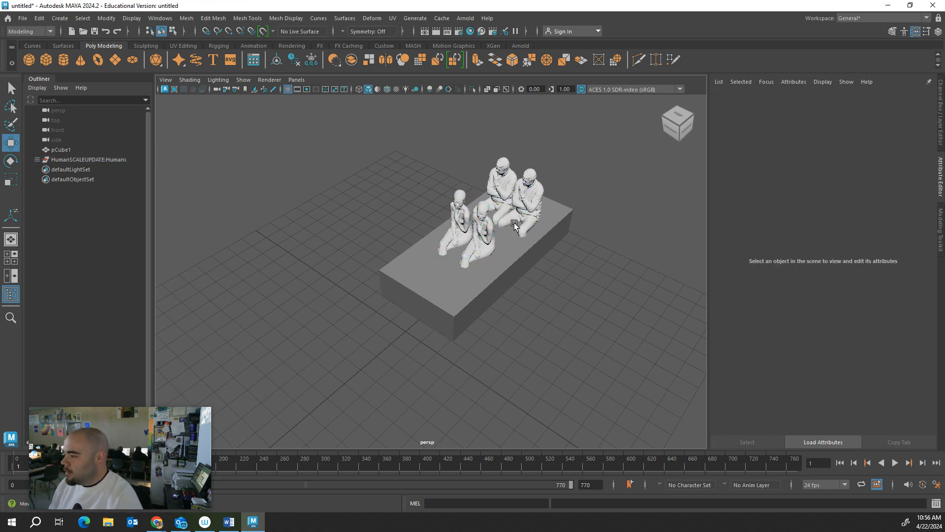
# - Move the original seated man slightly outward to widen the gap to his duplicate
pyautogui.click(522, 212)
pyautogui.moveTo(550, 229); pyautogui.dragTo(555, 232)
pyautogui.click(544, 308)
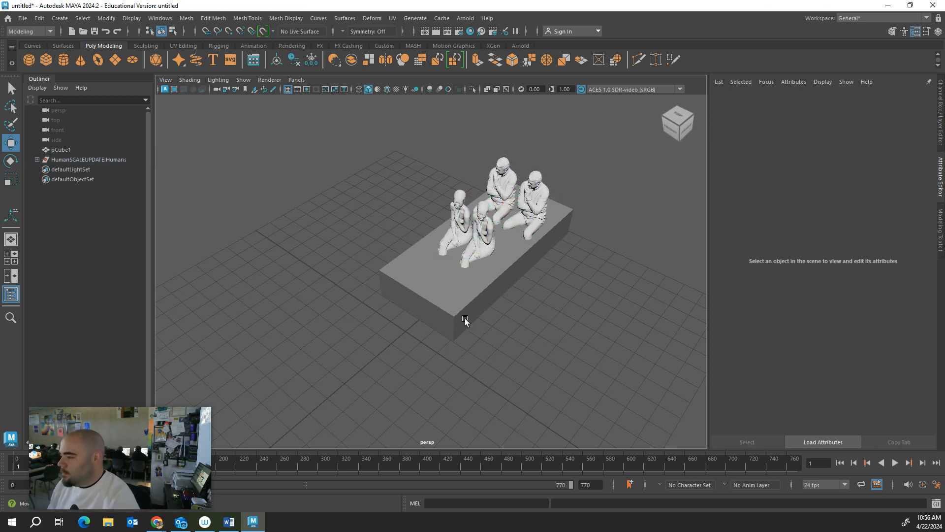
# - Inset the box's top face with a scaled extrusion, leaving a rim around the passengers
pyautogui.keyDown('alt'); pyautogui.moveTo(465, 321); pyautogui.dragTo(532, 301); pyautogui.keyUp('alt')
pyautogui.keyDown('alt'); pyautogui.moveTo(347, 310); pyautogui.dragTo(419, 307, button='right'); pyautogui.keyUp('alt')
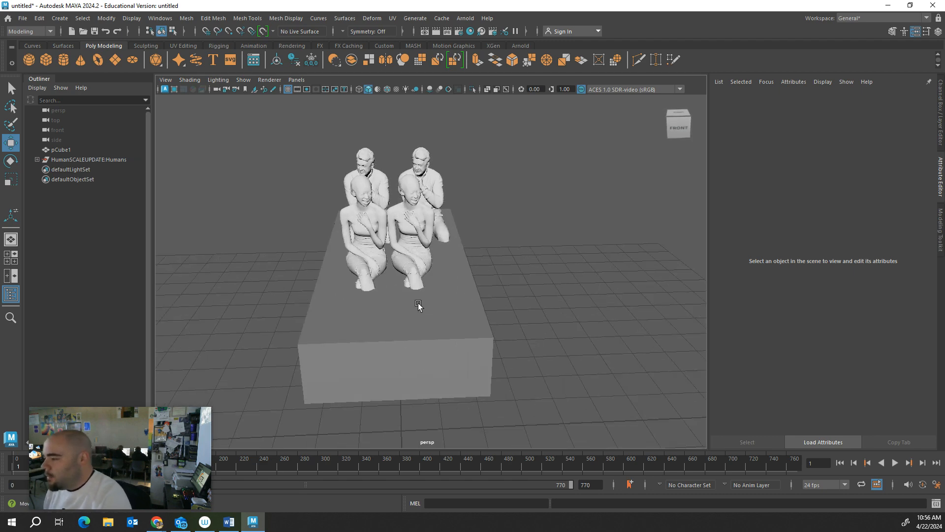
pyautogui.keyDown('alt'); pyautogui.moveTo(495, 308); pyautogui.dragTo(352, 303); pyautogui.keyUp('alt')
pyautogui.click(442, 298)
pyautogui.keyDown('alt'); pyautogui.moveTo(458, 280); pyautogui.dragTo(435, 312); pyautogui.keyUp('alt')
pyautogui.moveTo(379, 231); pyautogui.dragTo(379, 280, button='right')
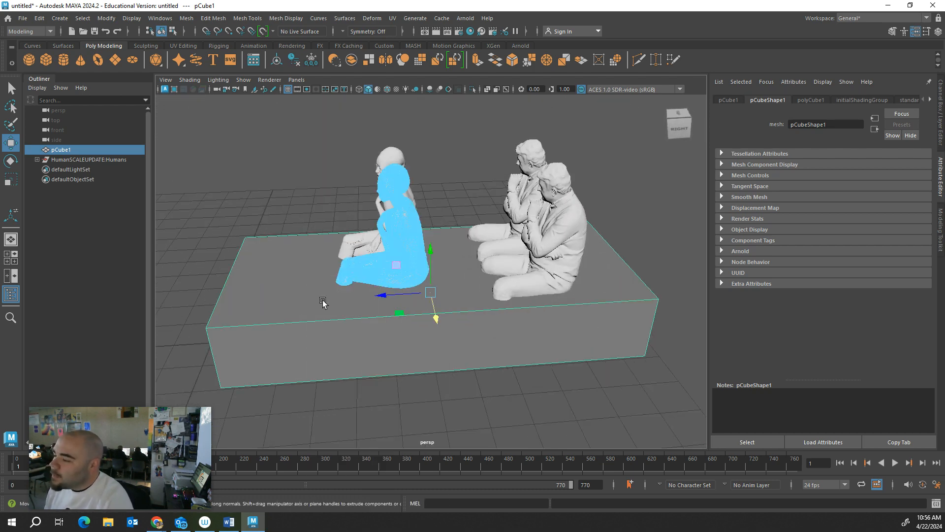
pyautogui.moveTo(294, 291); pyautogui.dragTo(295, 257, button='right')
pyautogui.click(291, 287)
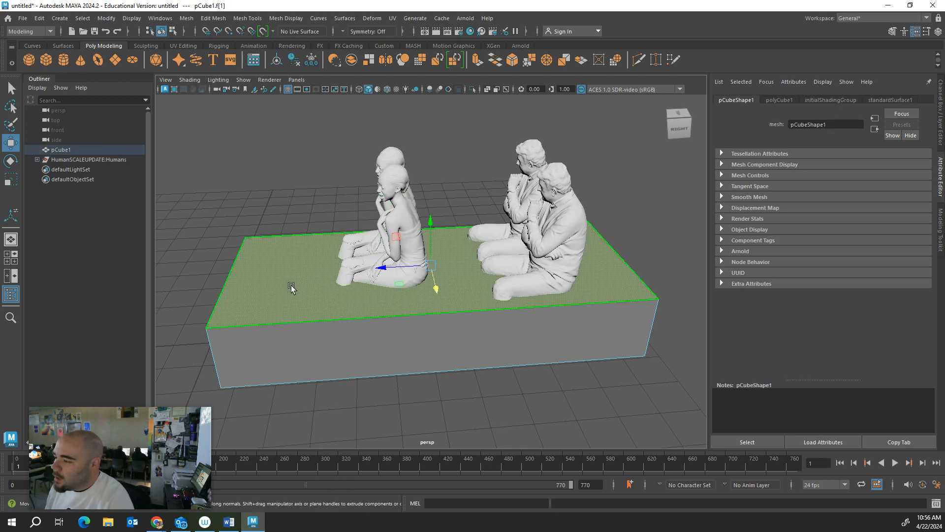
pyautogui.press('r')
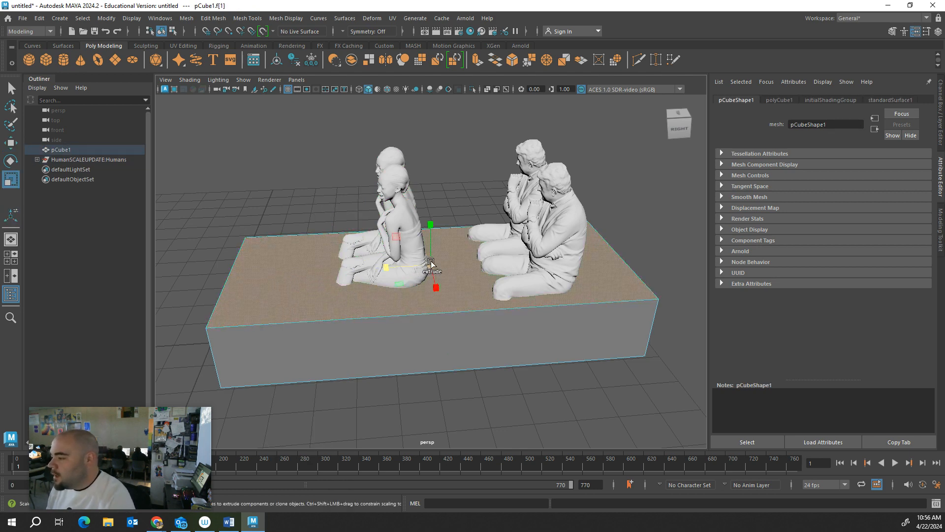
pyautogui.keyDown('shift'); pyautogui.moveTo(431, 263); pyautogui.dragTo(389, 253); pyautogui.keyUp('shift')
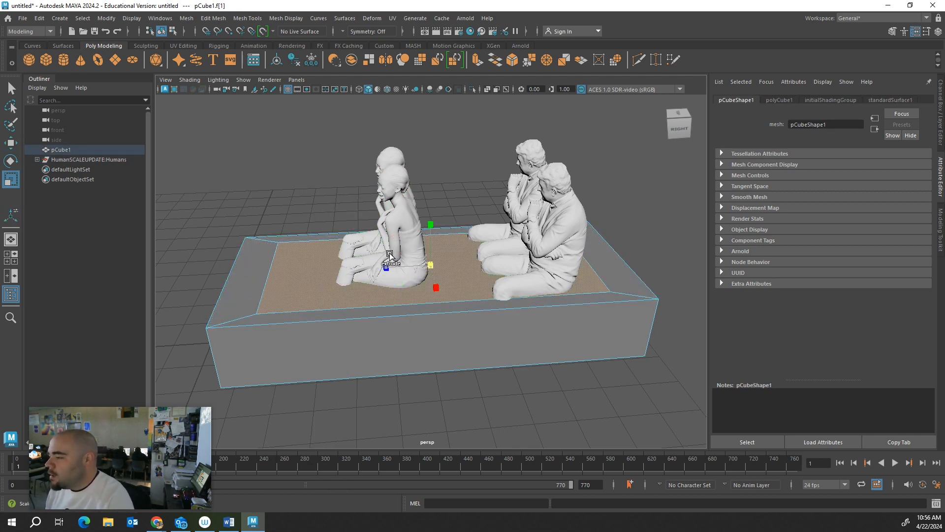
# - Extrude the inset top face downward to hollow out the box around the seated figures
pyautogui.keyDown('alt'); pyautogui.moveTo(440, 283); pyautogui.dragTo(478, 281); pyautogui.keyUp('alt')
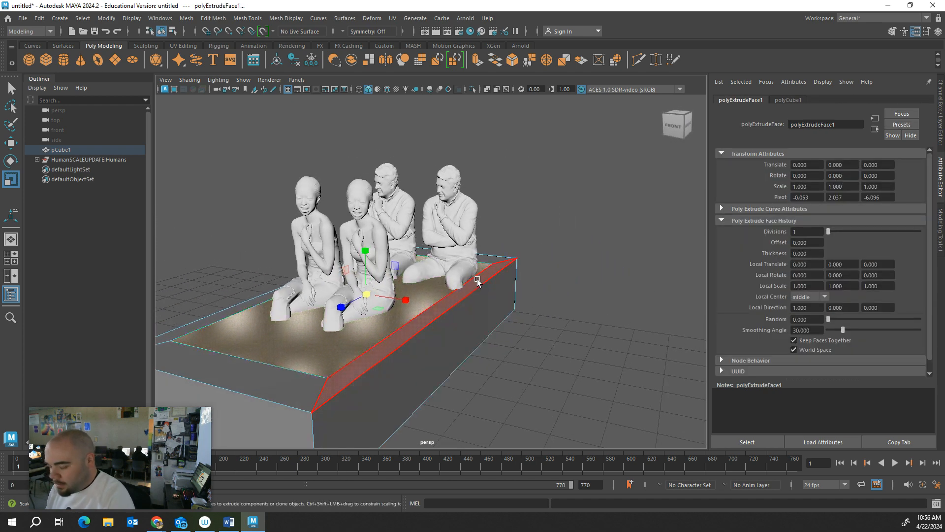
pyautogui.press('w')
pyautogui.keyDown('shift'); pyautogui.moveTo(365, 254); pyautogui.dragTo(356, 290); pyautogui.keyUp('shift')
pyautogui.keyDown('alt'); pyautogui.moveTo(405, 342); pyautogui.dragTo(338, 344); pyautogui.keyUp('alt')
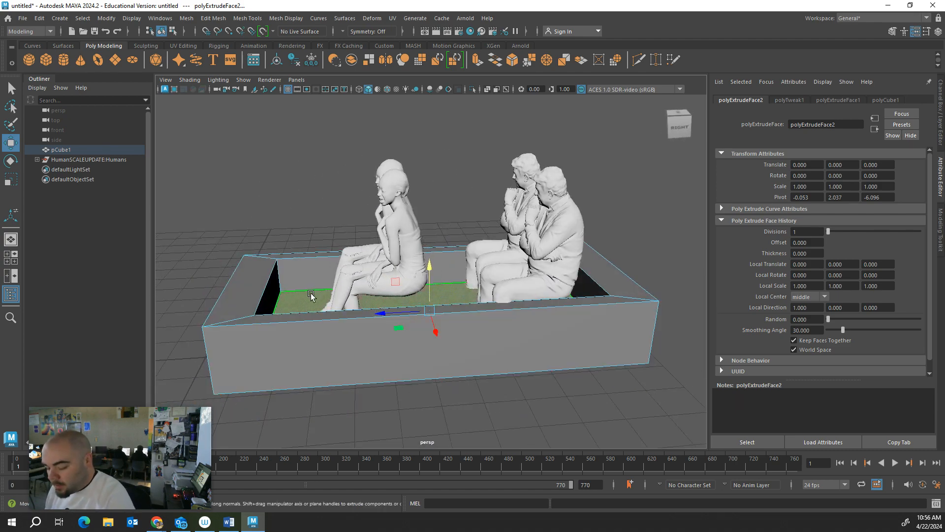
# - Preview the box smoothed and scale the whole object taller to enclose the passengers' feet
pyautogui.press('3')
pyautogui.keyDown('alt'); pyautogui.moveTo(348, 307); pyautogui.dragTo(375, 340); pyautogui.keyUp('alt')
pyautogui.press('r')
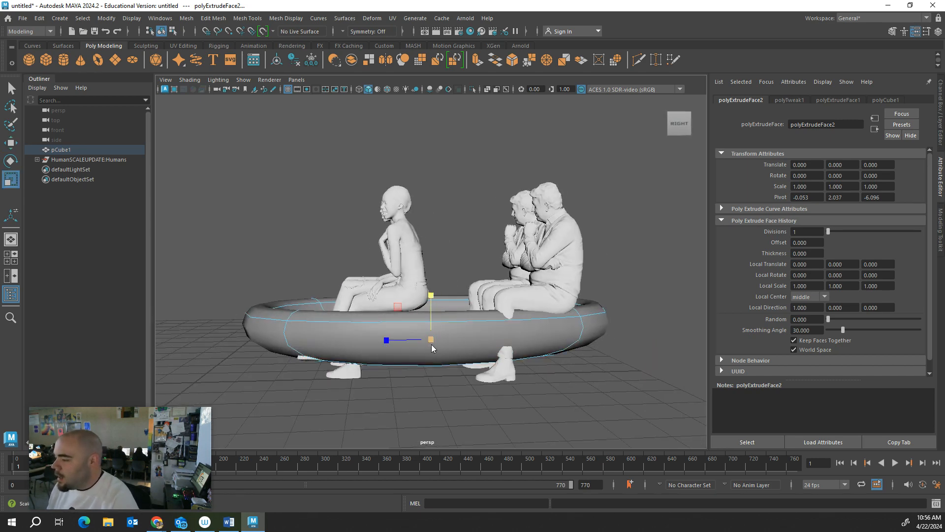
pyautogui.moveTo(429, 235); pyautogui.dragTo(471, 215, button='right')
pyautogui.moveTo(429, 289); pyautogui.dragTo(430, 260)
pyautogui.keyDown('alt'); pyautogui.moveTo(397, 333); pyautogui.dragTo(434, 334); pyautogui.keyUp('alt')
pyautogui.press('w')
pyautogui.keyDown('alt'); pyautogui.moveTo(456, 365); pyautogui.dragTo(355, 388); pyautogui.keyUp('alt')
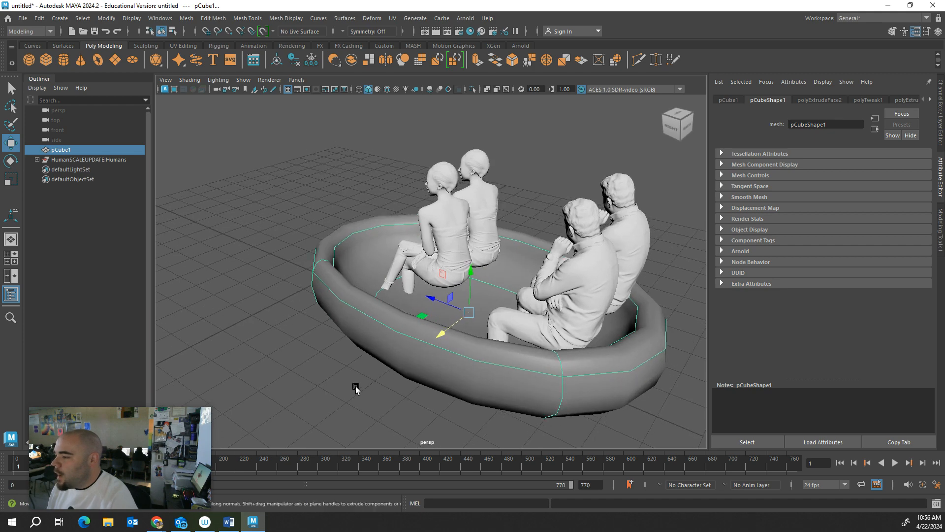
pyautogui.scroll(-3, 364, 370)
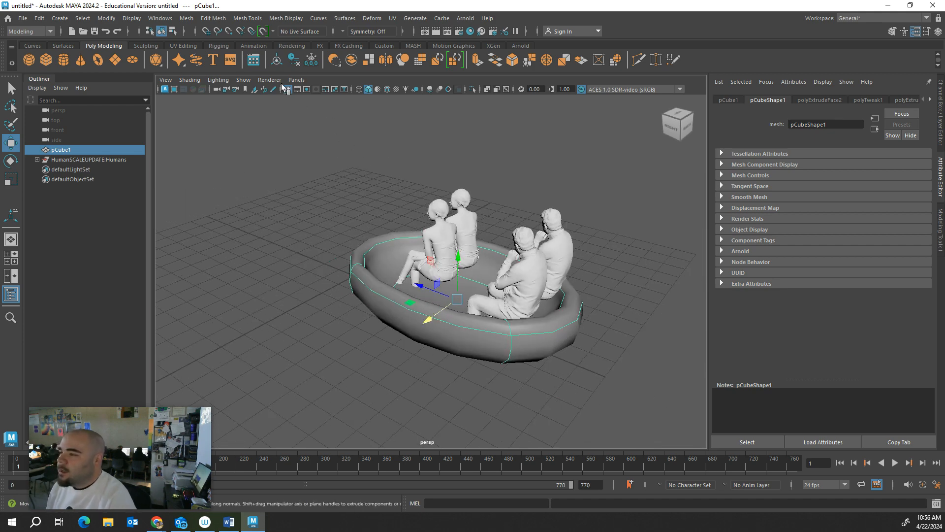
# - Insert two crosswise edge loops around the front passengers' seating area with the Insert Edge Loop tool
pyautogui.click(212, 19)
pyautogui.moveTo(234, 18)
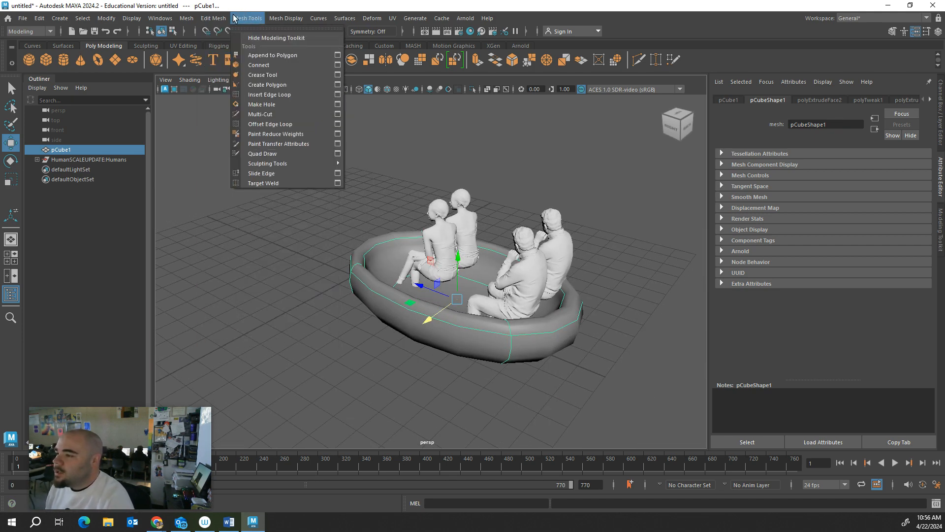
pyautogui.click(270, 95)
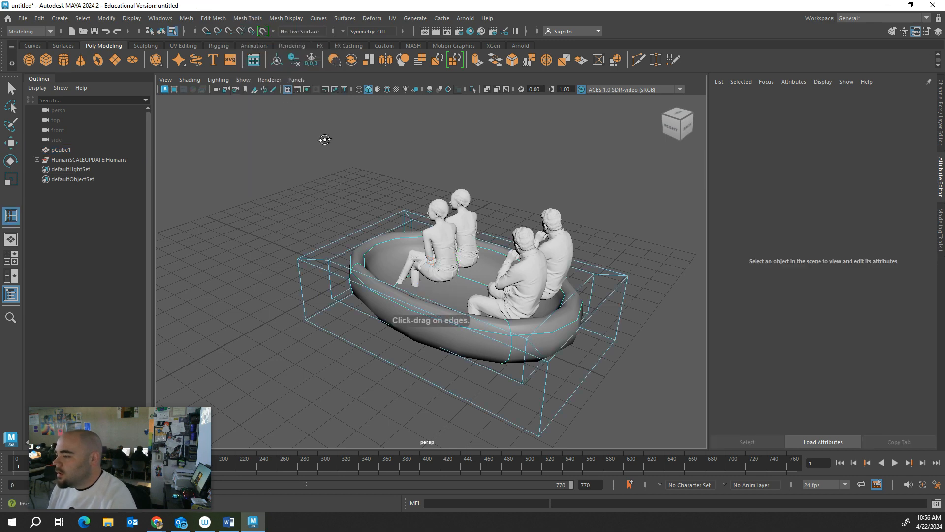
pyautogui.keyDown('alt'); pyautogui.moveTo(344, 140); pyautogui.dragTo(377, 148); pyautogui.keyUp('alt')
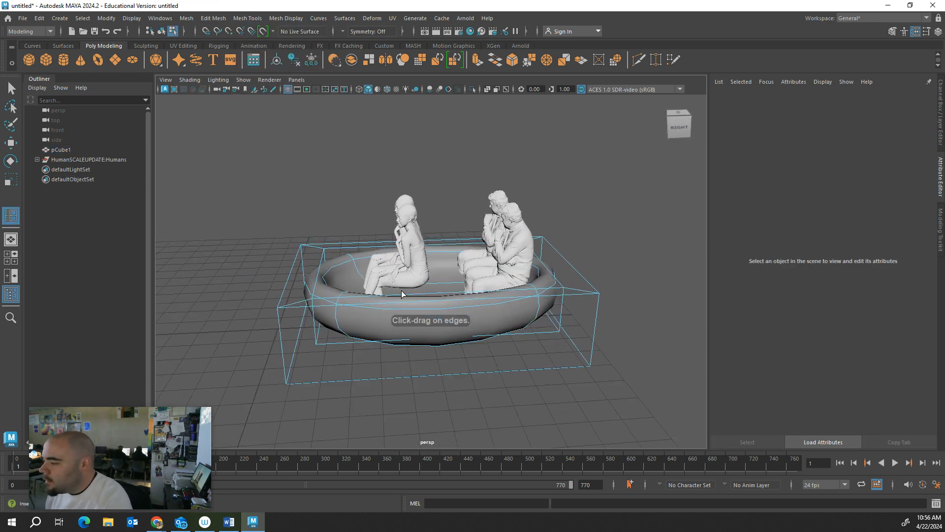
pyautogui.click(403, 308)
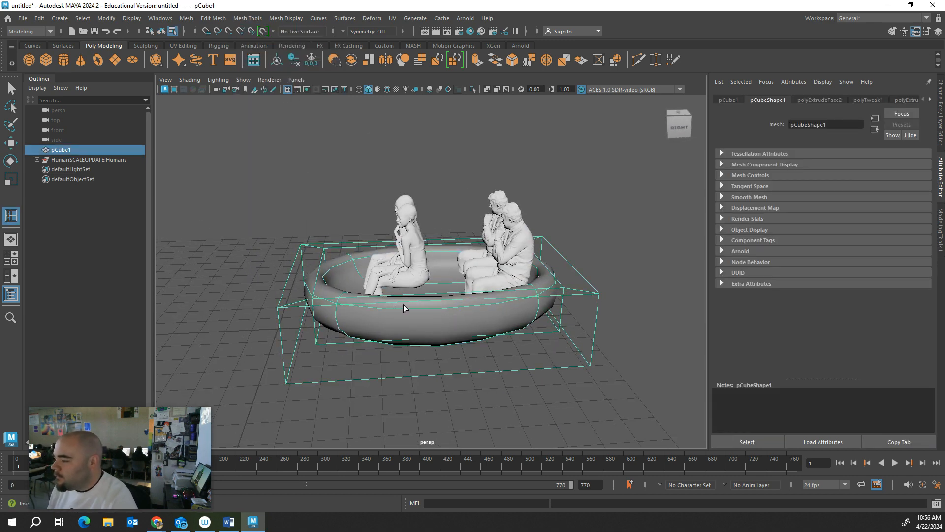
pyautogui.moveTo(399, 299); pyautogui.dragTo(422, 305)
pyautogui.keyDown('alt'); pyautogui.moveTo(505, 351); pyautogui.dragTo(500, 315); pyautogui.keyUp('alt')
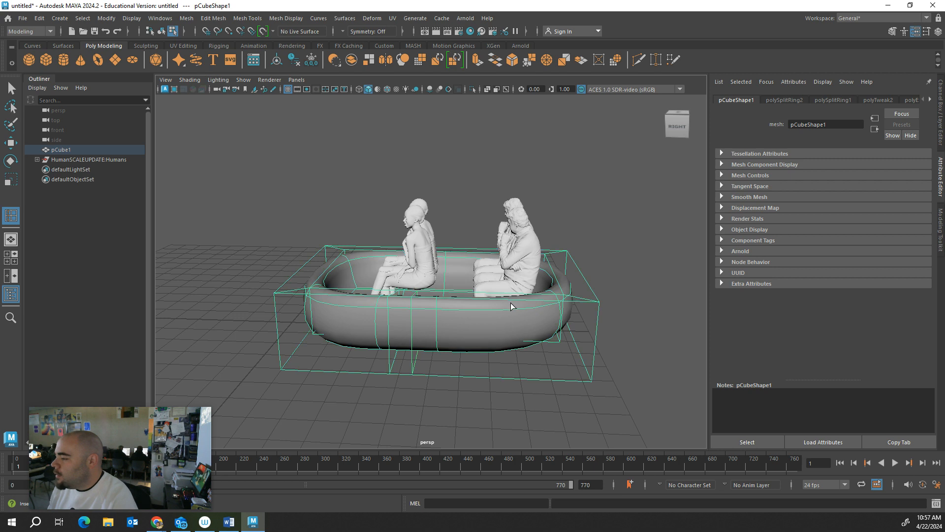
# - Add further crosswise edge loops around the rear passengers and behind both seating positions
pyautogui.click(510, 303)
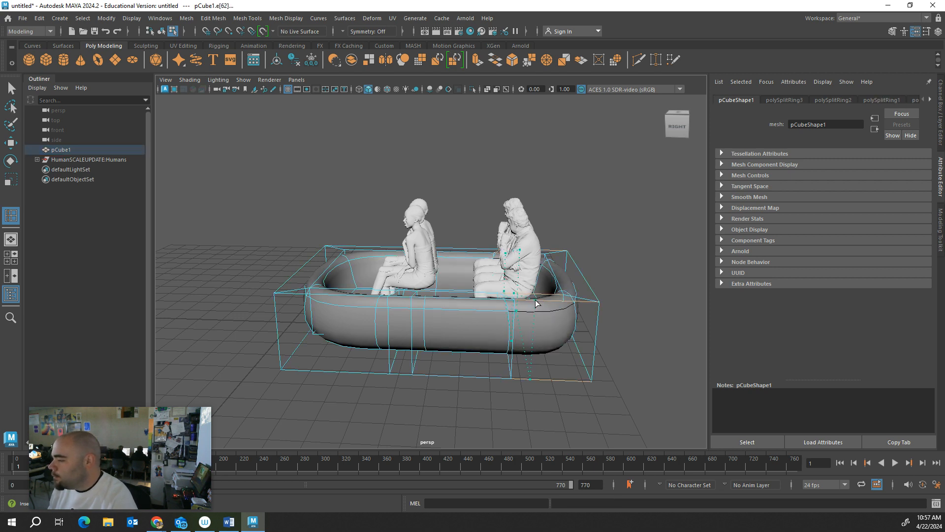
pyautogui.click(537, 303)
pyautogui.scroll(6, 493, 384)
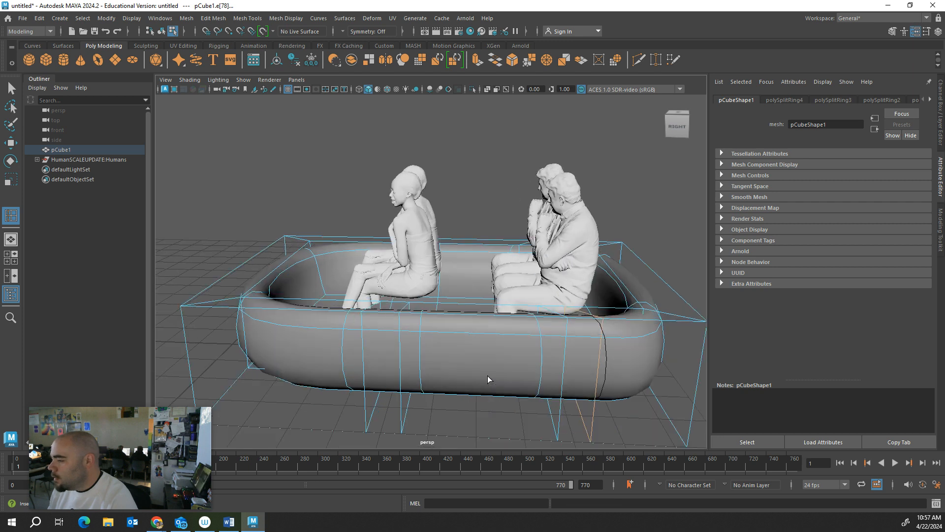
pyautogui.press('F8')
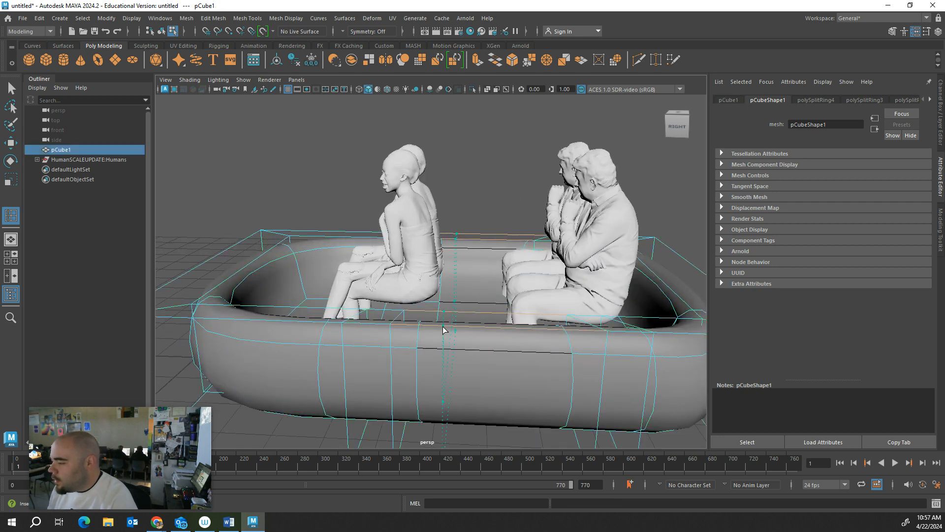
pyautogui.click(441, 324)
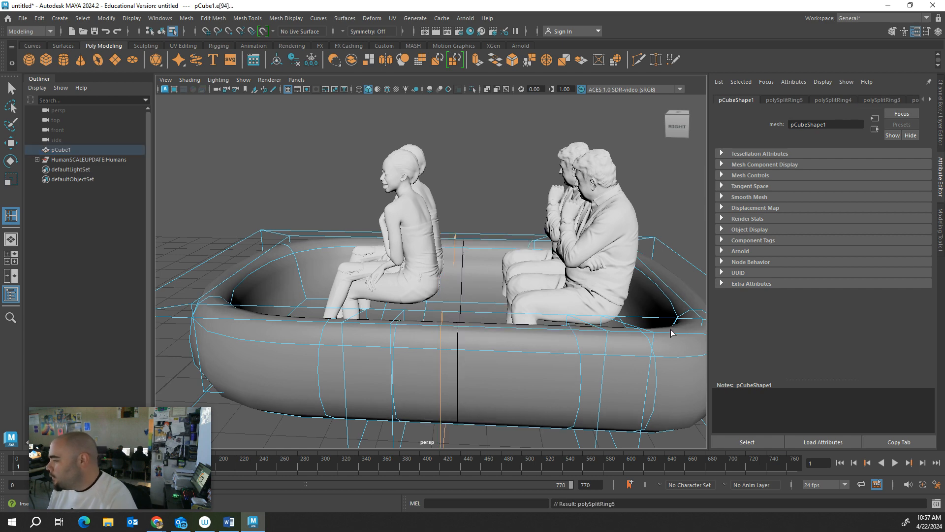
pyautogui.moveTo(671, 333); pyautogui.dragTo(684, 336)
pyautogui.keyDown('alt'); pyautogui.moveTo(684, 335); pyautogui.dragTo(655, 353); pyautogui.keyUp('alt')
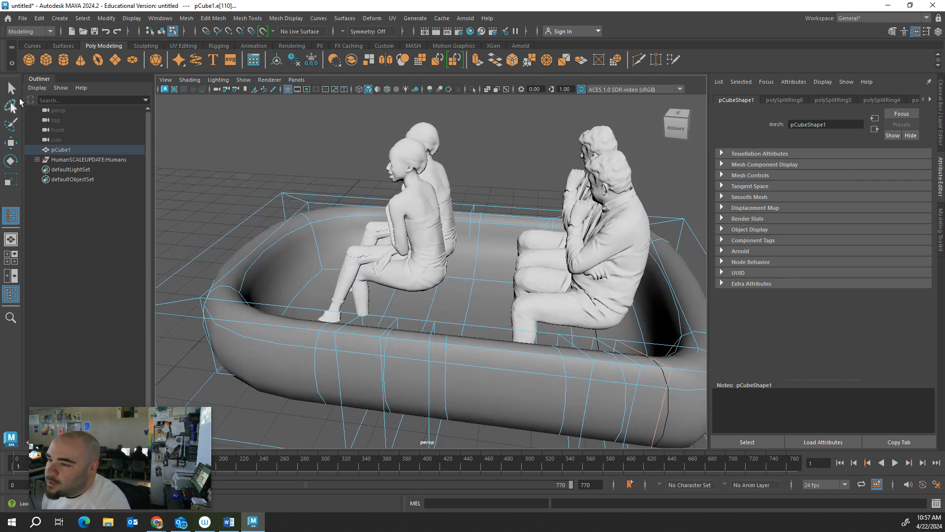
# - Extrude the floor face beneath the women upward into a bench seat and scale its top face wider
pyautogui.scroll(-4, 360, 270)
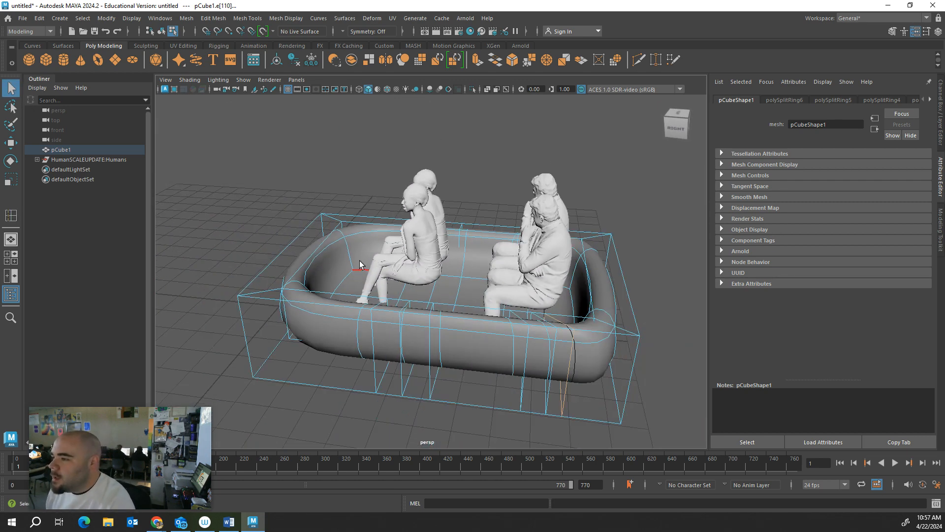
pyautogui.moveTo(359, 252); pyautogui.dragTo(370, 267, button='right')
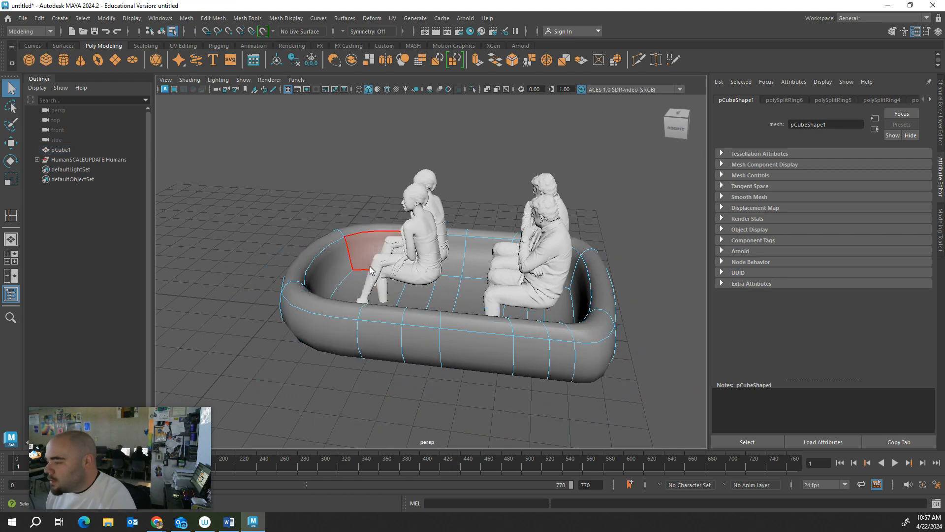
pyautogui.keyDown('alt'); pyautogui.moveTo(405, 306); pyautogui.dragTo(407, 225); pyautogui.keyUp('alt')
pyautogui.click(426, 303)
pyautogui.press('w')
pyautogui.keyDown('alt'); pyautogui.moveTo(428, 278); pyautogui.dragTo(459, 276); pyautogui.keyUp('alt')
pyautogui.press('r')
pyautogui.moveTo(353, 285); pyautogui.dragTo(257, 310)
# - Extrude the floor face beneath the men upward into a second bench seat and scale its top face lengthwise
pyautogui.keyDown('alt'); pyautogui.moveTo(547, 264); pyautogui.dragTo(526, 242); pyautogui.keyUp('alt')
pyautogui.click(526, 306)
pyautogui.press('w')
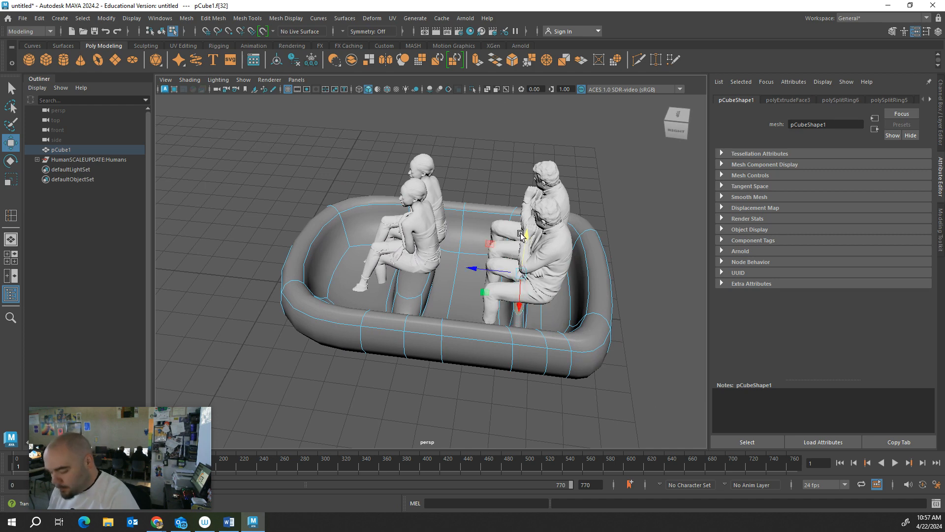
pyautogui.press('r')
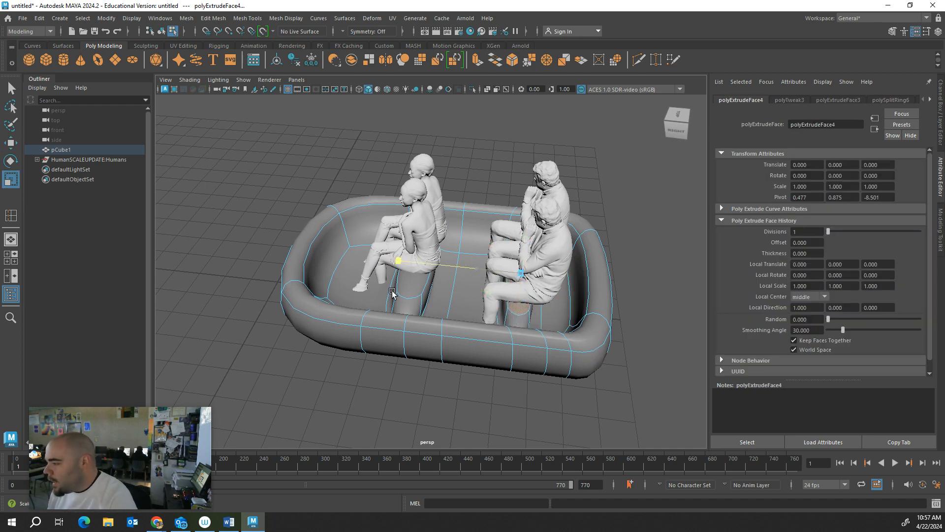
pyautogui.click(586, 282)
pyautogui.keyDown('alt'); pyautogui.moveTo(582, 281); pyautogui.dragTo(620, 242); pyautogui.keyUp('alt')
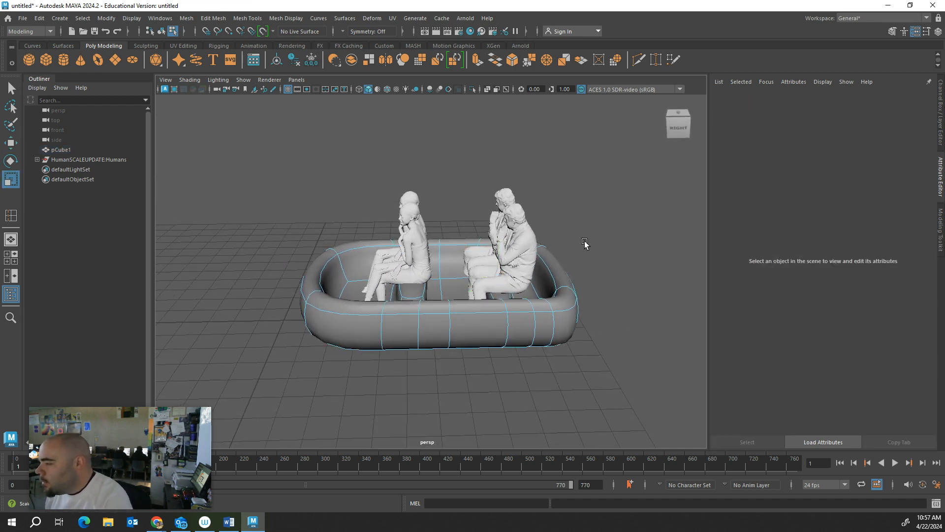
# - Move both seated men slightly forward to align them with the rear bench
pyautogui.moveTo(560, 233); pyautogui.dragTo(616, 205, button='right')
pyautogui.click(514, 246)
pyautogui.press('w')
pyautogui.moveTo(487, 270); pyautogui.dragTo(477, 270)
pyautogui.click(544, 217)
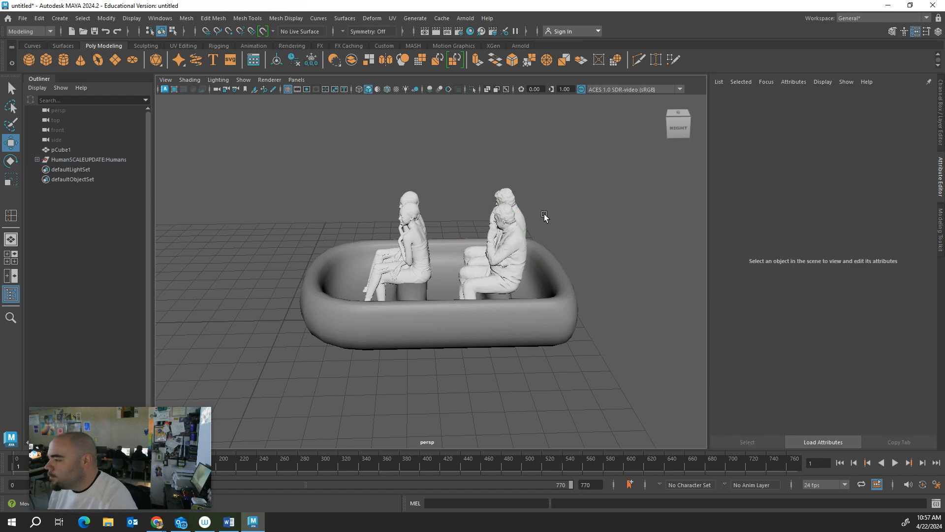
pyautogui.click(503, 199)
pyautogui.moveTo(450, 249); pyautogui.dragTo(441, 249)
pyautogui.click(586, 280)
# - Extrude the floor face behind the women upward to head height as the front bench's backrest
pyautogui.scroll(3, 586, 279)
pyautogui.scroll(3, 504, 322)
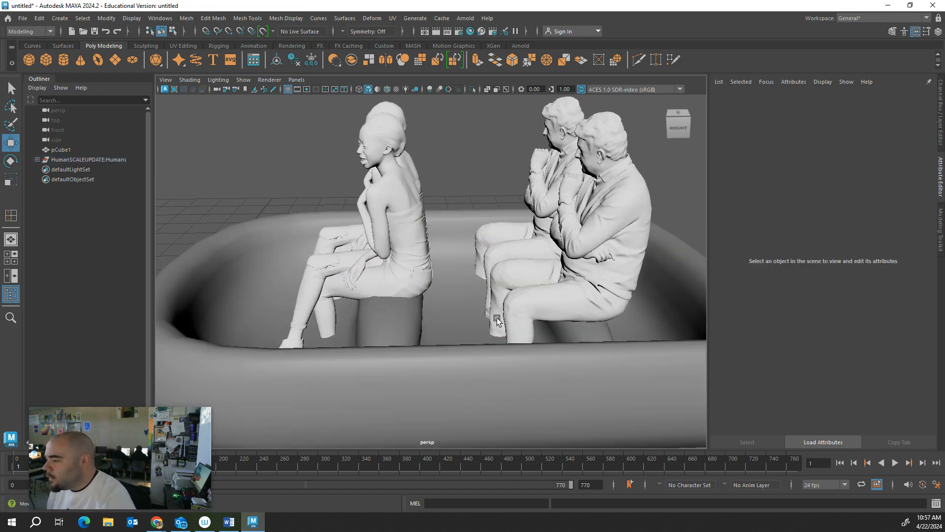
pyautogui.keyDown('alt'); pyautogui.moveTo(498, 321); pyautogui.dragTo(438, 335); pyautogui.keyUp('alt')
pyautogui.click(457, 324)
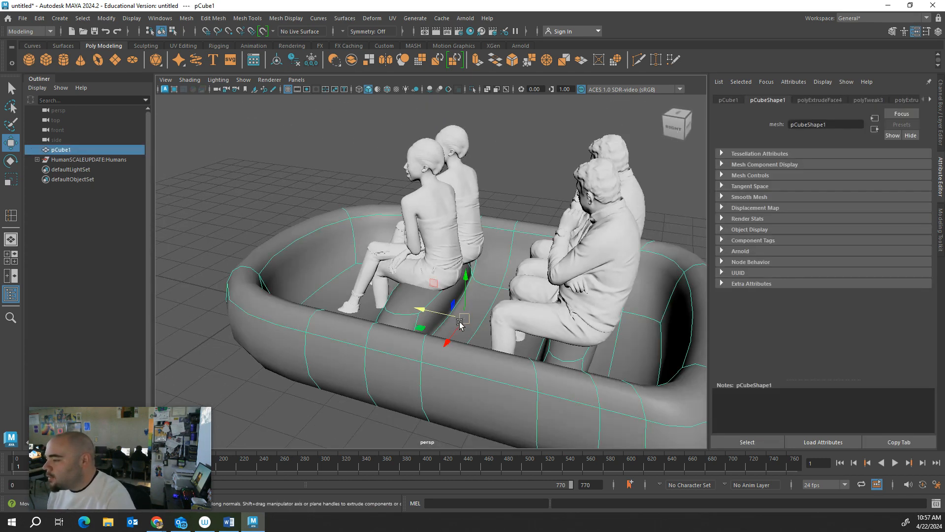
pyautogui.moveTo(477, 292); pyautogui.dragTo(477, 258, button='right')
pyautogui.click(475, 297)
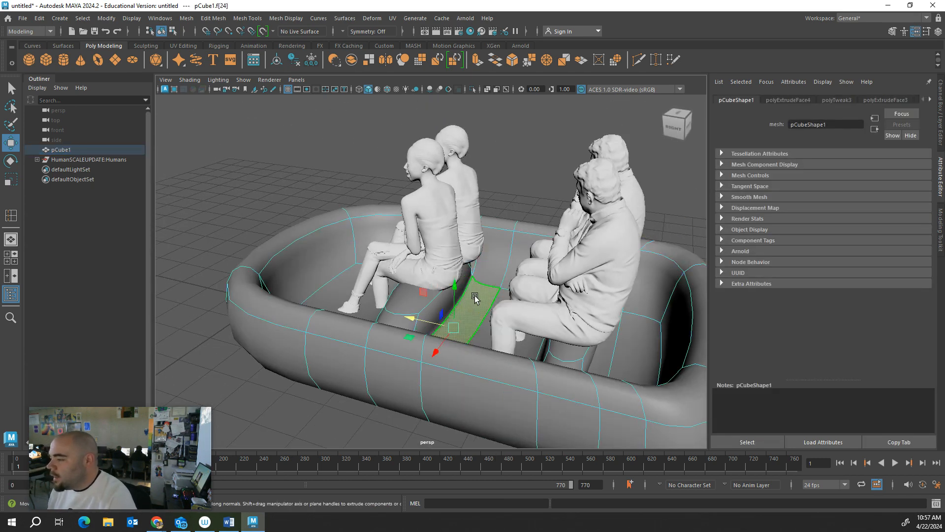
pyautogui.keyDown('shift'); pyautogui.moveTo(453, 289); pyautogui.dragTo(513, 106); pyautogui.keyUp('shift')
pyautogui.keyDown('alt'); pyautogui.moveTo(564, 146); pyautogui.dragTo(520, 156); pyautogui.keyUp('alt')
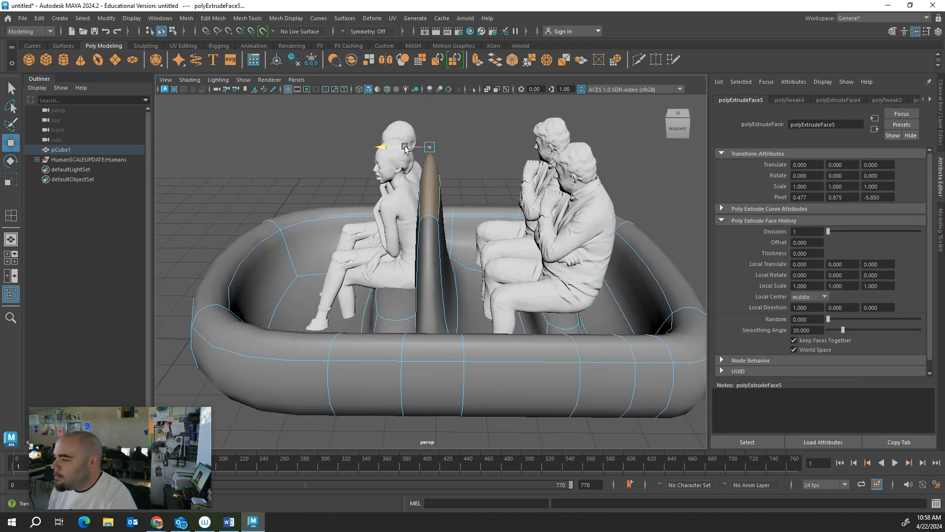
# - Extrude the narrow floor face behind the men upward to form the rear bench's backrest
pyautogui.keyDown('alt'); pyautogui.moveTo(551, 265); pyautogui.dragTo(406, 214, button='middle'); pyautogui.keyUp('alt')
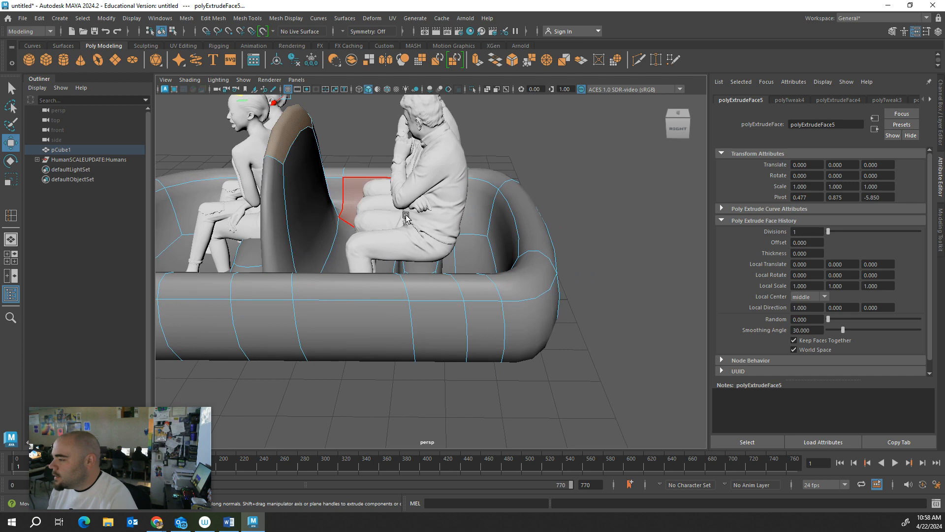
pyautogui.keyDown('alt'); pyautogui.moveTo(454, 260); pyautogui.dragTo(448, 97); pyautogui.keyUp('alt')
pyautogui.click(451, 269)
pyautogui.click(453, 63)
pyautogui.click(556, 162)
pyautogui.scroll(-5, 570, 157)
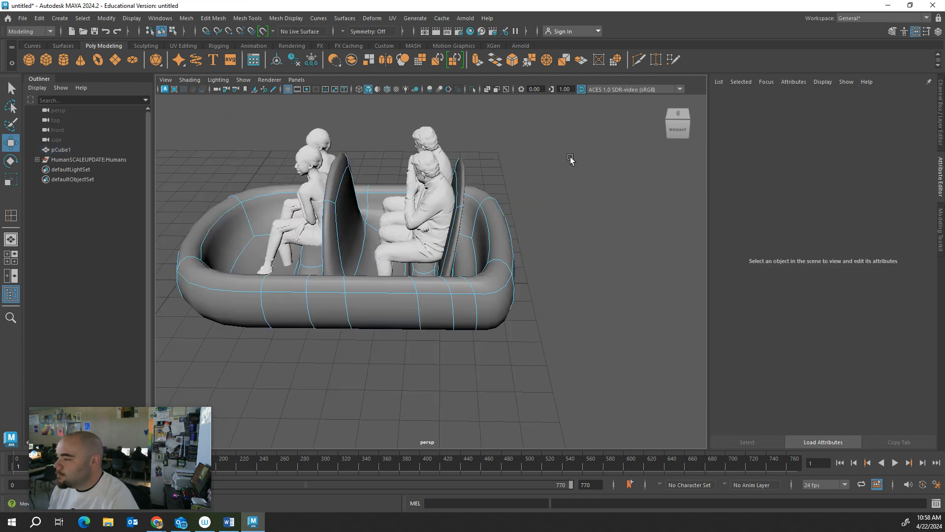
# - Square off the front backrest's rounded top with a slightly scaled extrusion of its top face
pyautogui.keyDown('alt'); pyautogui.moveTo(570, 157); pyautogui.dragTo(512, 188); pyautogui.keyUp('alt')
pyautogui.scroll(-3, 424, 206)
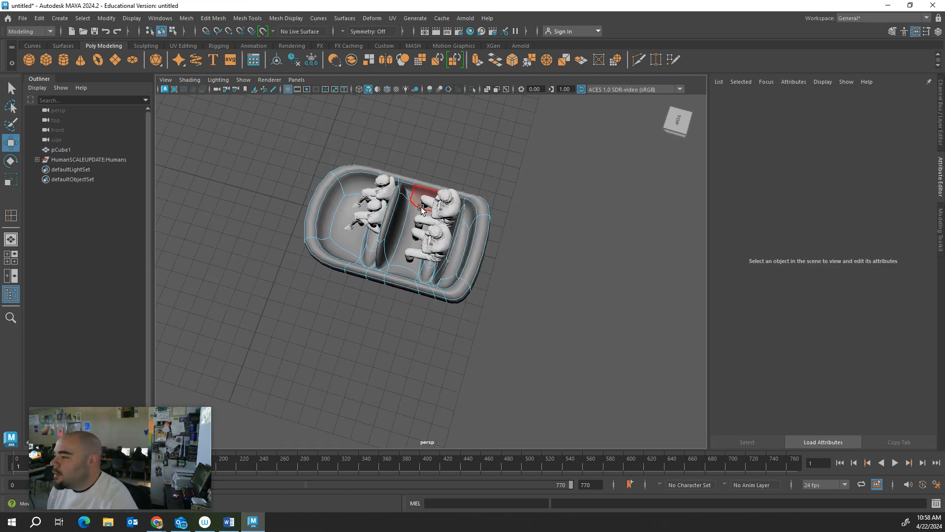
pyautogui.keyDown('alt'); pyautogui.moveTo(399, 217); pyautogui.dragTo(424, 220); pyautogui.keyUp('alt')
pyautogui.click(378, 227)
pyautogui.scroll(5, 378, 227)
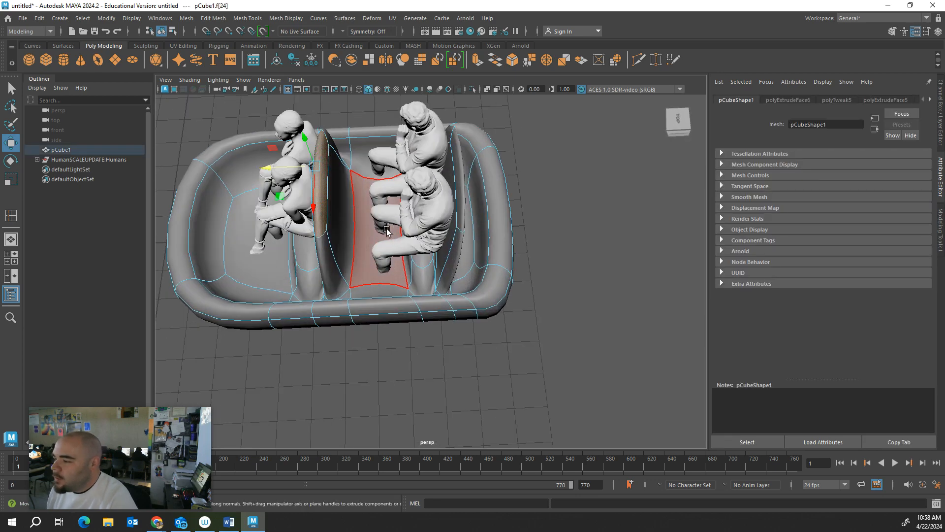
pyautogui.press('r')
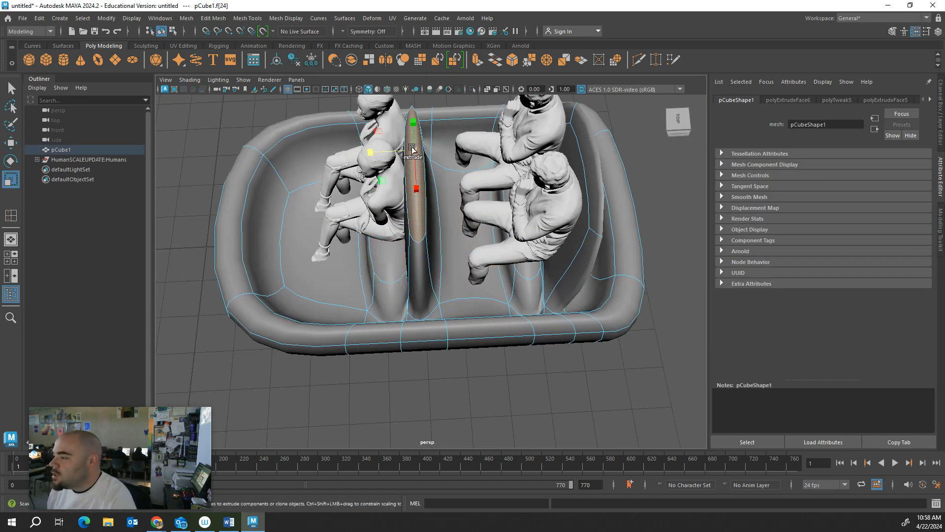
pyautogui.keyDown('shift'); pyautogui.moveTo(412, 148); pyautogui.dragTo(414, 152); pyautogui.keyUp('shift')
pyautogui.keyDown('alt'); pyautogui.moveTo(449, 212); pyautogui.dragTo(484, 170); pyautogui.keyUp('alt')
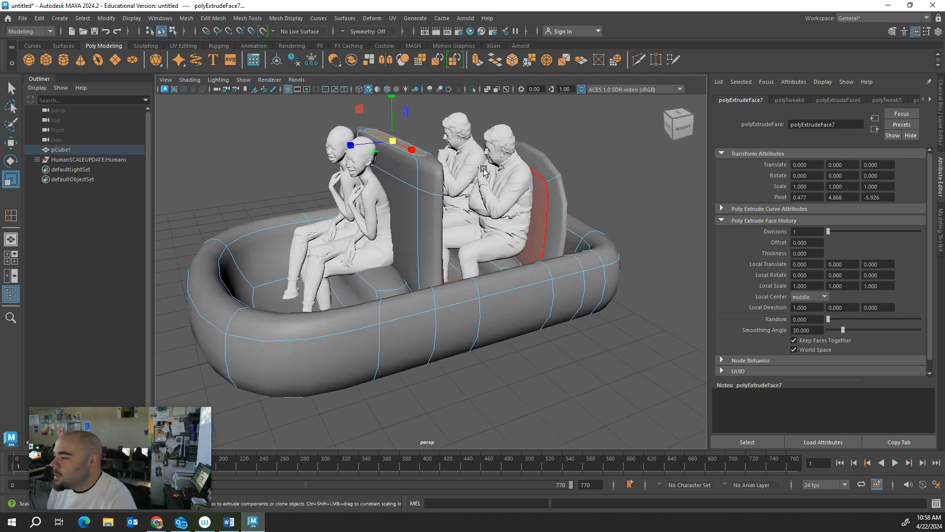
pyautogui.press('w')
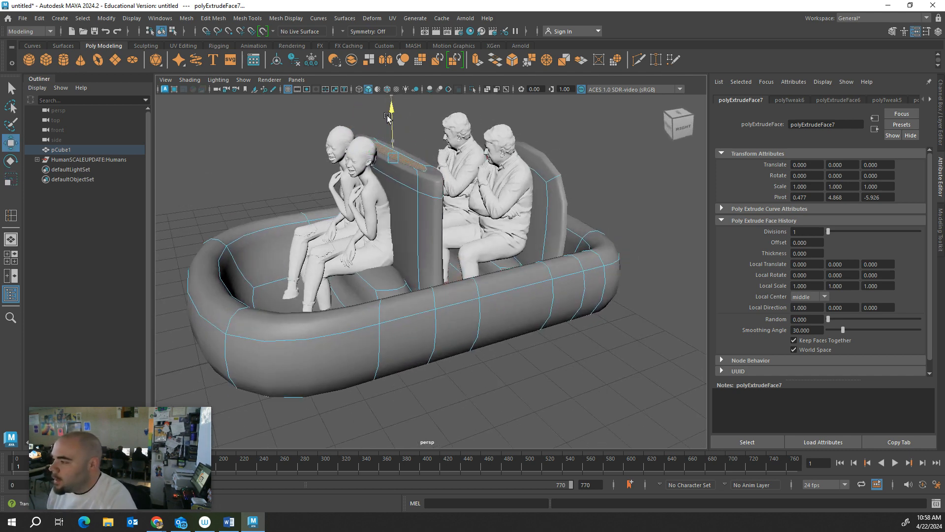
# - Square off the rear backrest's top with another extrusion and lower the upper faces of both backrests slightly
pyautogui.keyDown('alt'); pyautogui.moveTo(539, 190); pyautogui.dragTo(446, 157); pyautogui.keyUp('alt')
pyautogui.click(569, 167)
pyautogui.keyDown('alt'); pyautogui.moveTo(532, 193); pyautogui.dragTo(501, 164); pyautogui.keyUp('alt')
pyautogui.press('w')
pyautogui.keyDown('alt'); pyautogui.moveTo(420, 109); pyautogui.dragTo(610, 165); pyautogui.keyUp('alt')
pyautogui.moveTo(484, 105); pyautogui.dragTo(480, 127)
pyautogui.keyDown('alt'); pyautogui.moveTo(371, 138); pyautogui.dragTo(346, 154); pyautogui.keyUp('alt')
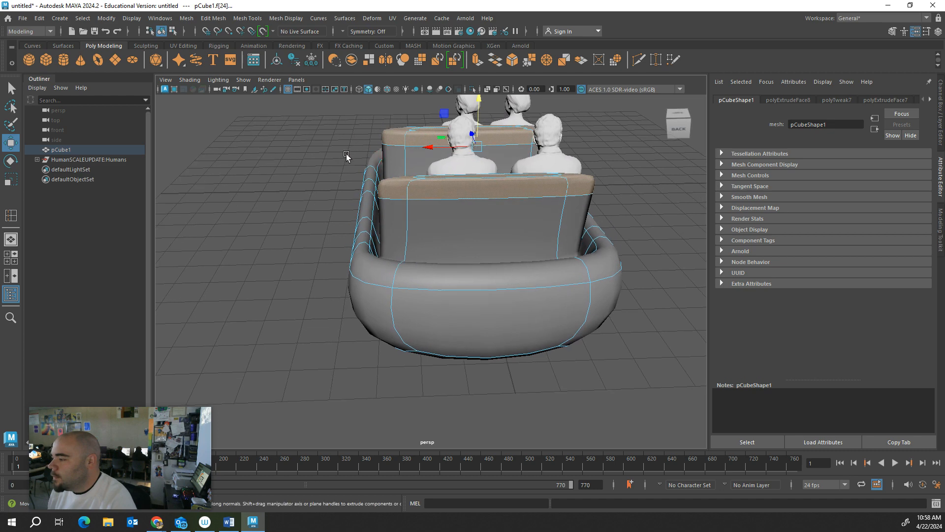
pyautogui.scroll(-2, 347, 154)
pyautogui.click(323, 211)
# - Extrude the rim face at the vehicle's front end upward and outward to form a raised bow
pyautogui.keyDown('alt'); pyautogui.moveTo(323, 211); pyautogui.dragTo(441, 224); pyautogui.keyUp('alt')
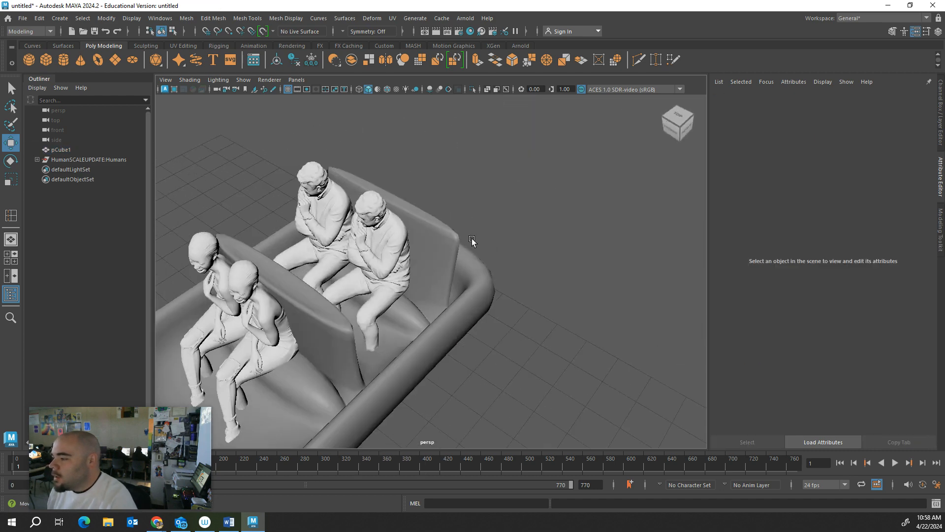
pyautogui.scroll(3, 391, 188)
pyautogui.keyDown('alt'); pyautogui.moveTo(391, 188); pyautogui.dragTo(443, 148, button='middle'); pyautogui.keyUp('alt')
pyautogui.moveTo(432, 207); pyautogui.dragTo(423, 232, button='right')
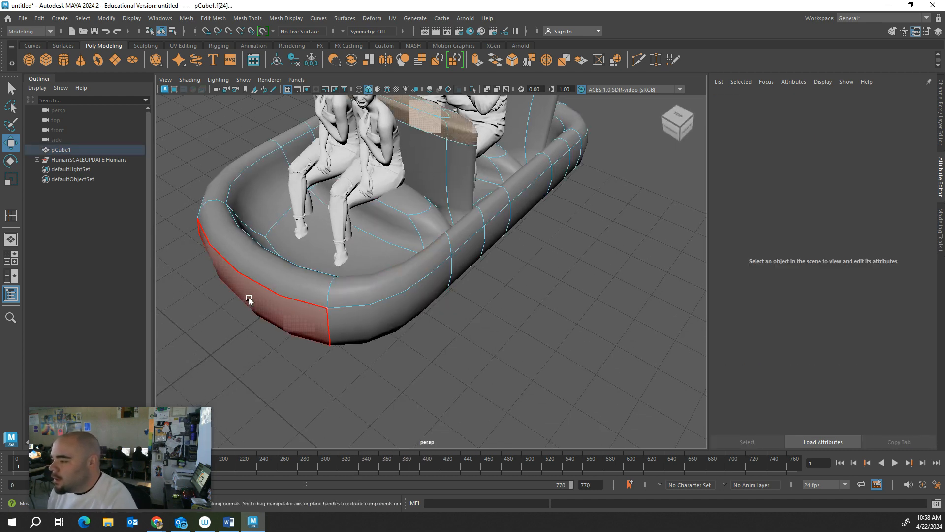
pyautogui.click(247, 258)
pyautogui.keyDown('shift'); pyautogui.moveTo(235, 217); pyautogui.dragTo(170, 152); pyautogui.keyUp('shift')
# - Move the inner face of the front wall toward the passengers to reshape the bow's interior
pyautogui.click(285, 166)
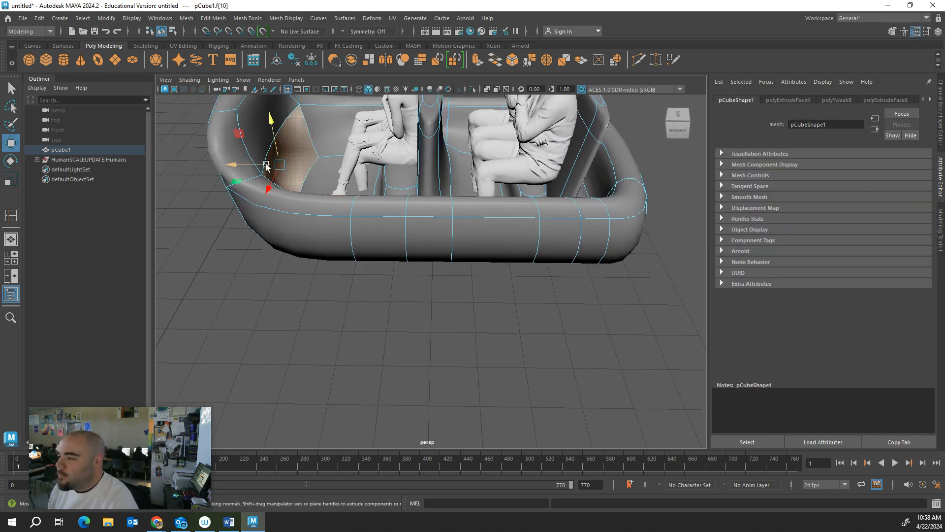
pyautogui.moveTo(263, 165); pyautogui.dragTo(305, 192)
pyautogui.scroll(-3, 307, 172)
pyautogui.click(328, 165)
pyautogui.hotkey('ctrl', 'z')
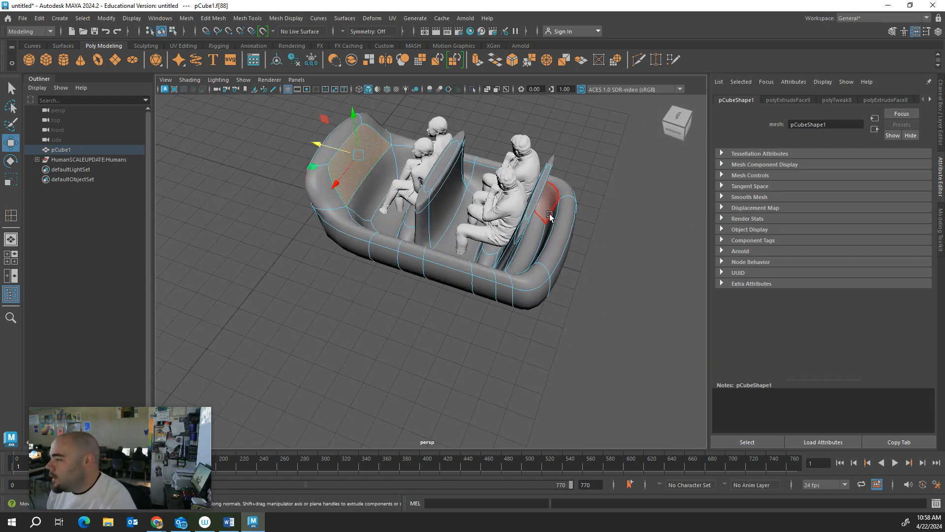
# - Scale the whole vehicle body slightly longer along its length
pyautogui.click(563, 230)
pyautogui.click(621, 170)
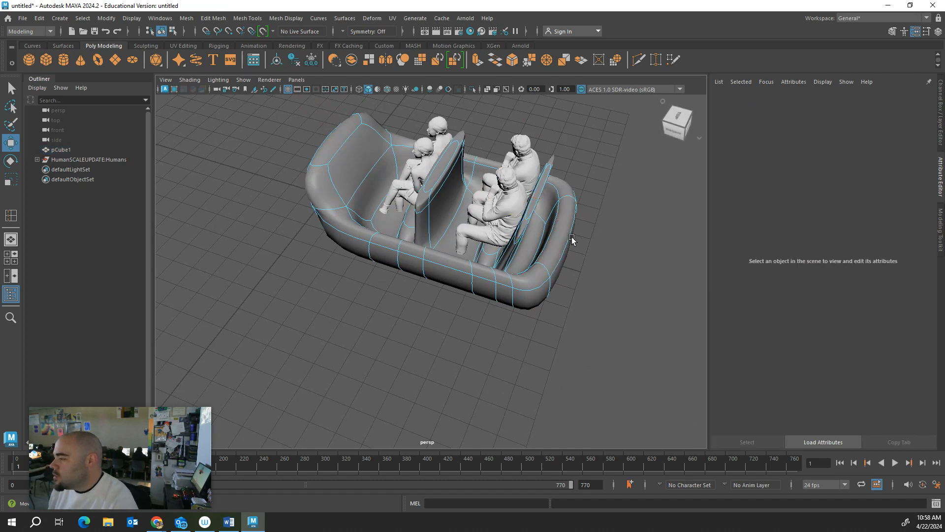
pyautogui.moveTo(555, 244); pyautogui.dragTo(478, 240, button='right')
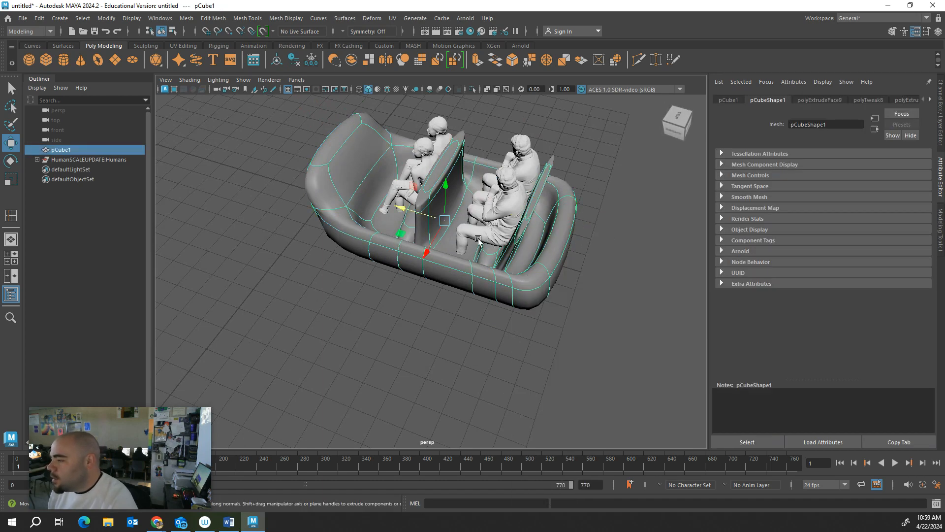
pyautogui.press('r')
pyautogui.moveTo(399, 211); pyautogui.dragTo(390, 212)
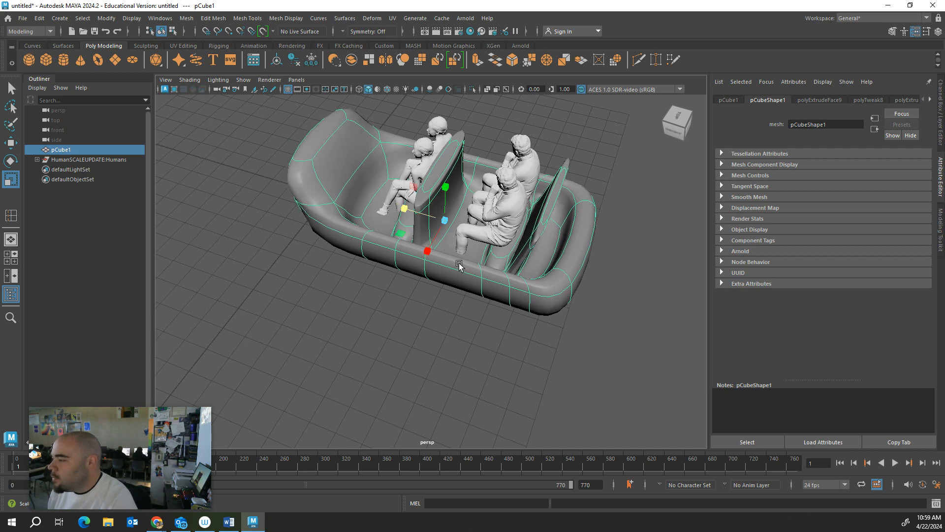
# - Move the faces of the vehicle's rear end backward to extend the body behind the rear backrest
pyautogui.keyDown('alt'); pyautogui.moveTo(459, 264); pyautogui.dragTo(470, 255); pyautogui.keyUp('alt')
pyautogui.moveTo(534, 235); pyautogui.dragTo(535, 258, button='right')
pyautogui.keyDown('alt'); pyautogui.moveTo(534, 258); pyautogui.dragTo(580, 203); pyautogui.keyUp('alt')
pyautogui.keyDown('alt'); pyautogui.moveTo(594, 327); pyautogui.dragTo(628, 326); pyautogui.keyUp('alt')
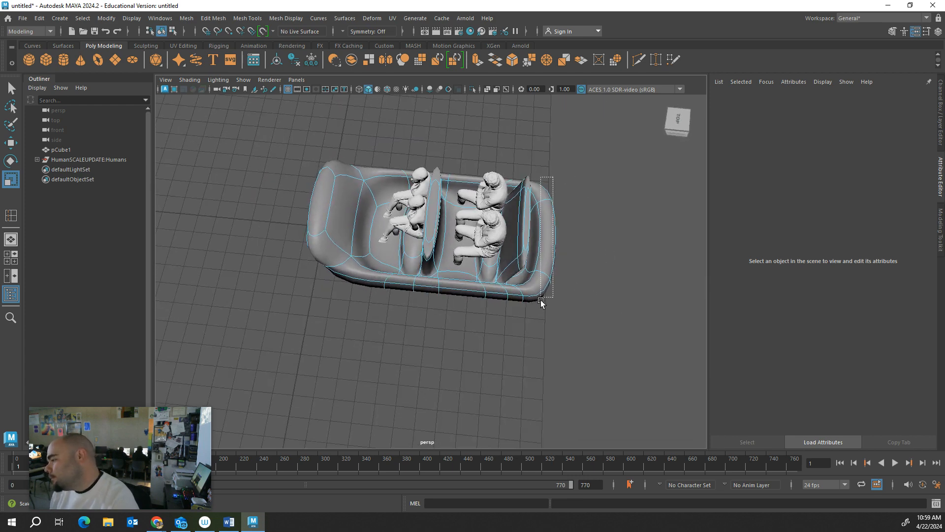
pyautogui.moveTo(536, 353); pyautogui.dragTo(535, 354)
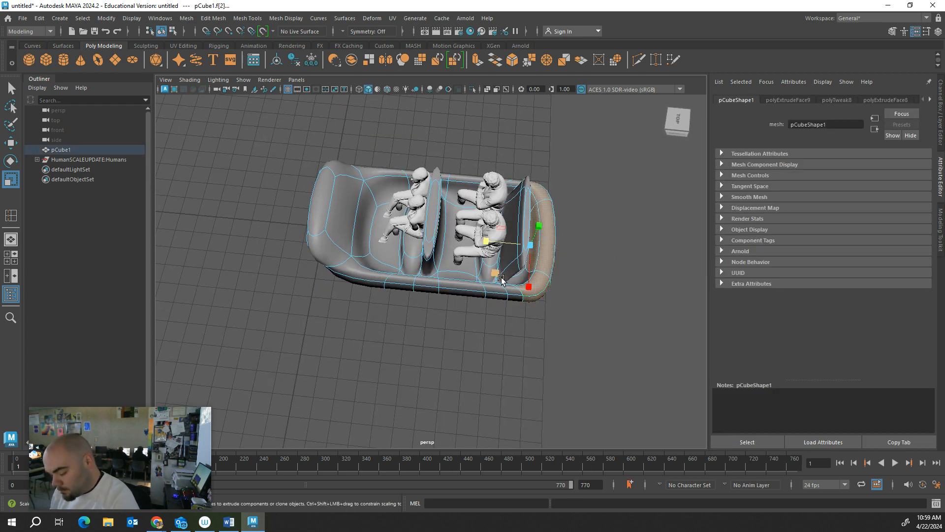
pyautogui.press('w')
pyautogui.moveTo(483, 242); pyautogui.dragTo(504, 247)
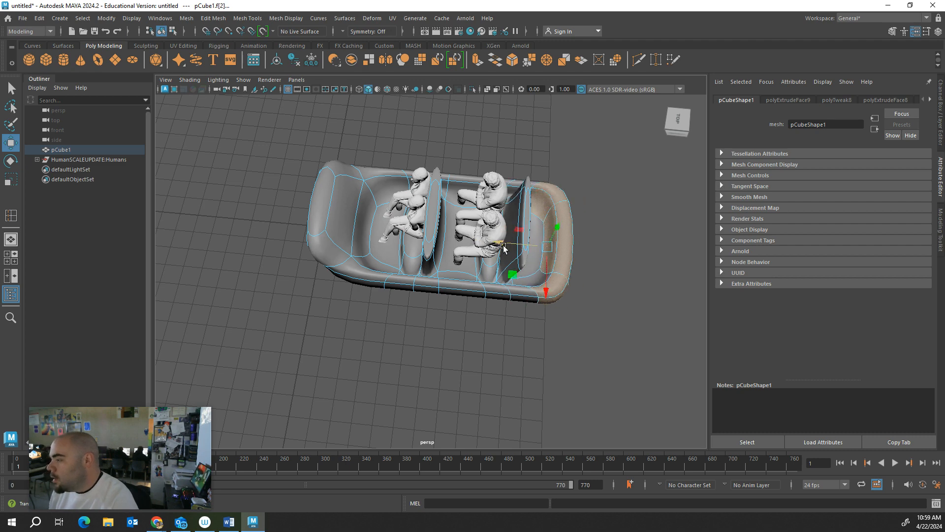
# - Pull the body's side walls beside the rear bench outward so that both sides bulge
pyautogui.keyDown('alt'); pyautogui.moveTo(498, 329); pyautogui.dragTo(527, 261); pyautogui.keyUp('alt')
pyautogui.click(465, 230)
pyautogui.click(277, 303)
pyautogui.keyDown('alt'); pyautogui.moveTo(283, 310); pyautogui.dragTo(192, 223); pyautogui.keyUp('alt')
pyautogui.scroll(-2, 318, 348)
# - Move all faces of the front end back toward the passengers to shorten the bow
pyautogui.keyDown('alt'); pyautogui.moveTo(318, 349); pyautogui.dragTo(307, 207); pyautogui.keyUp('alt')
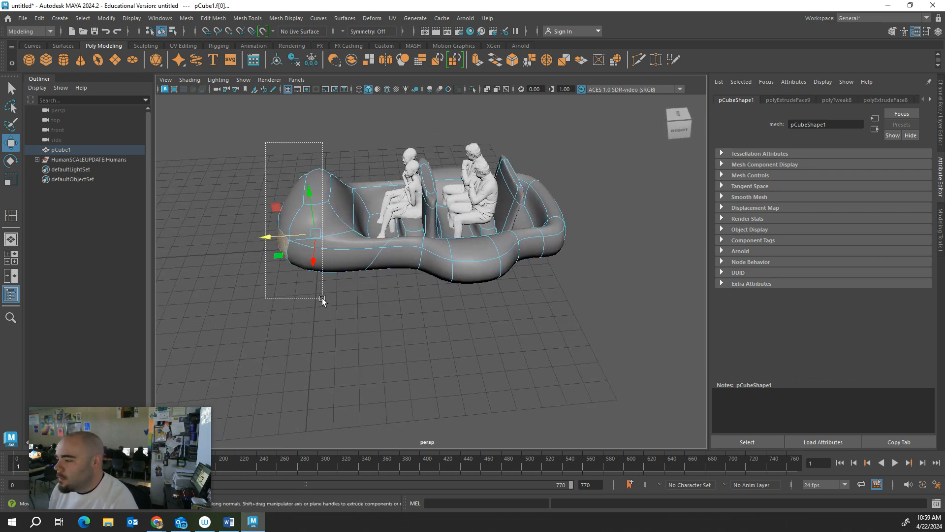
pyautogui.moveTo(343, 311); pyautogui.dragTo(344, 310)
pyautogui.moveTo(305, 221); pyautogui.dragTo(325, 221)
pyautogui.click(420, 329)
pyautogui.keyDown('alt'); pyautogui.moveTo(420, 329); pyautogui.dragTo(425, 206); pyautogui.keyUp('alt')
# - Duplicate the seated woman figure to fill the third seat on both the front and rear benches
pyautogui.moveTo(389, 196); pyautogui.dragTo(438, 181, button='right')
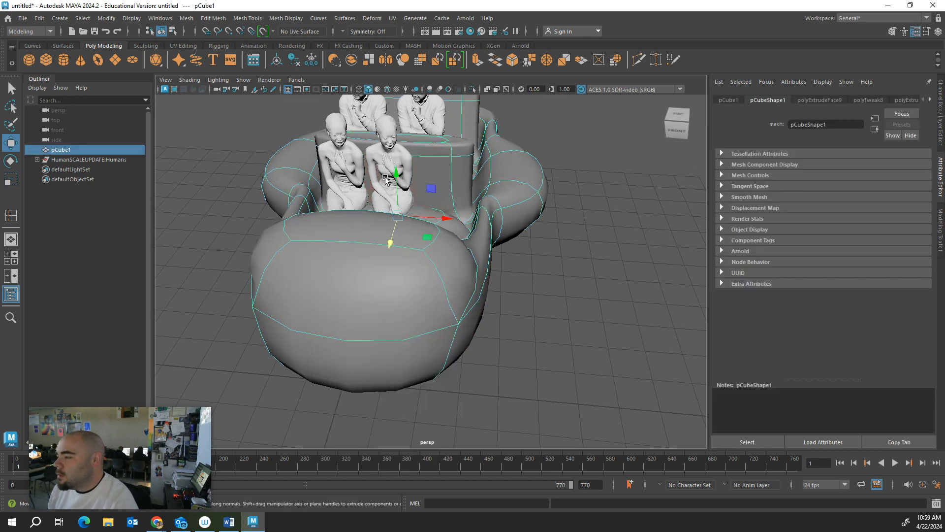
pyautogui.click(392, 183)
pyautogui.moveTo(417, 207)
pyautogui.keyDown('shift'); pyautogui.mouseDown()
pyautogui.moveTo(476, 210)
pyautogui.moveTo(393, 314)
pyautogui.moveTo(351, 348)
pyautogui.moveTo(342, 325)
pyautogui.moveTo(374, 290)
pyautogui.moveTo(416, 267)
pyautogui.mouseUp(); pyautogui.keyUp('shift')
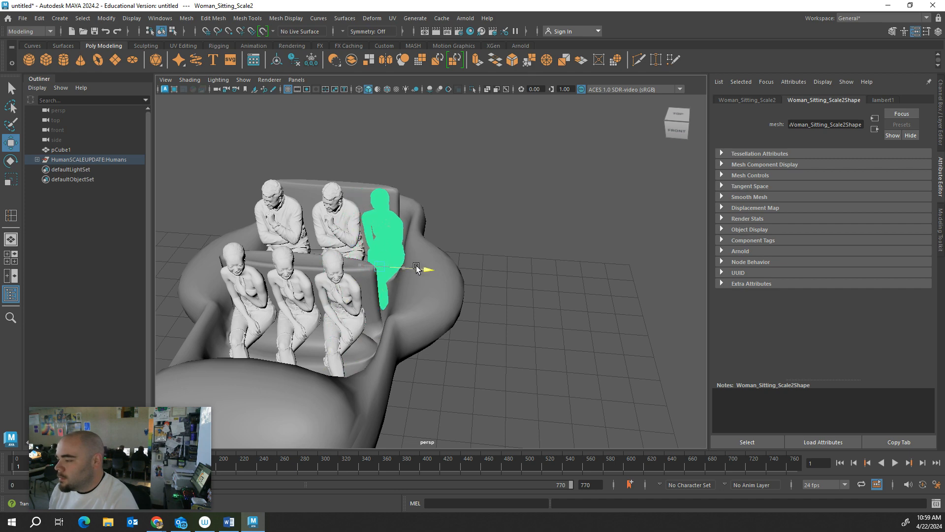
pyautogui.click(344, 221)
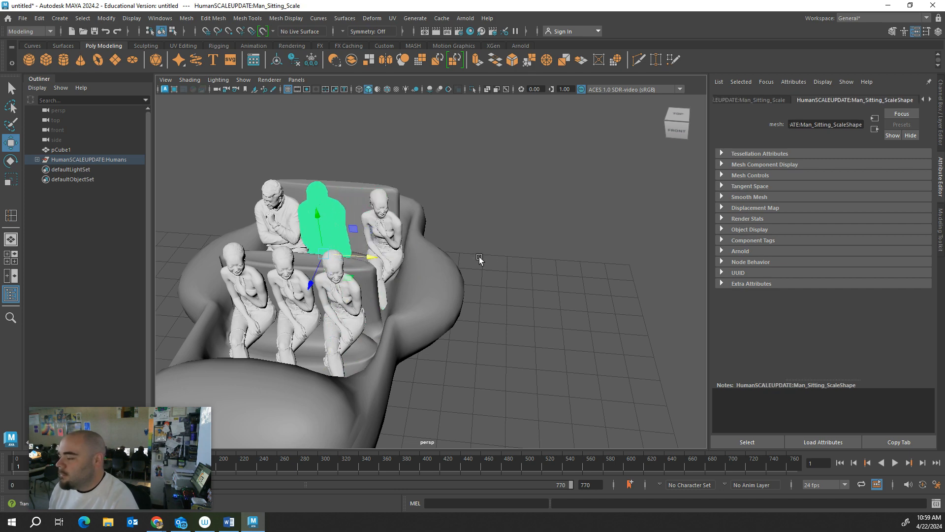
pyautogui.click(444, 323)
pyautogui.scroll(-3, 446, 325)
pyautogui.keyDown('alt'); pyautogui.moveTo(438, 332); pyautogui.dragTo(364, 323); pyautogui.keyUp('alt')
pyautogui.scroll(3, 311, 261)
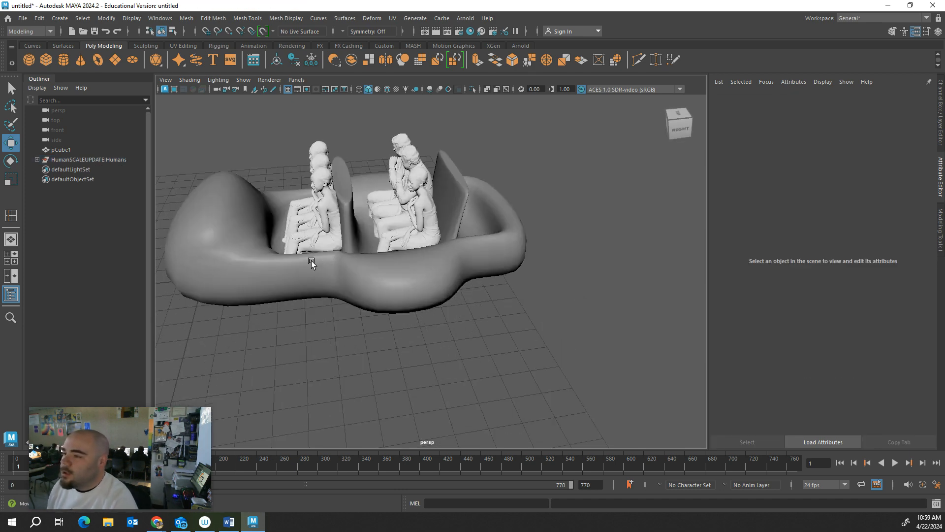
# - Create a cylinder for a wheel, move it beside the vehicle's front end and rotate it onto its side
pyautogui.click(63, 59)
pyautogui.press('e')
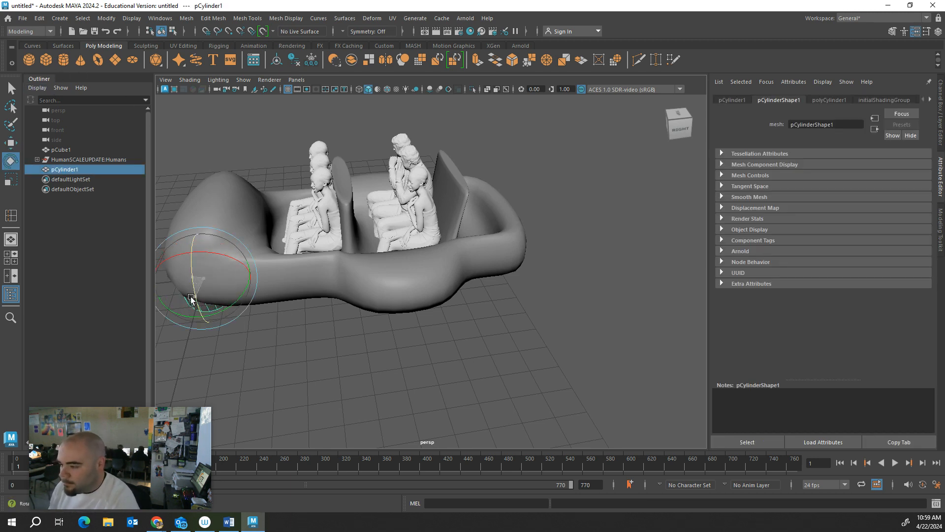
pyautogui.press('w')
pyautogui.moveTo(201, 303); pyautogui.dragTo(333, 379)
pyautogui.press('e')
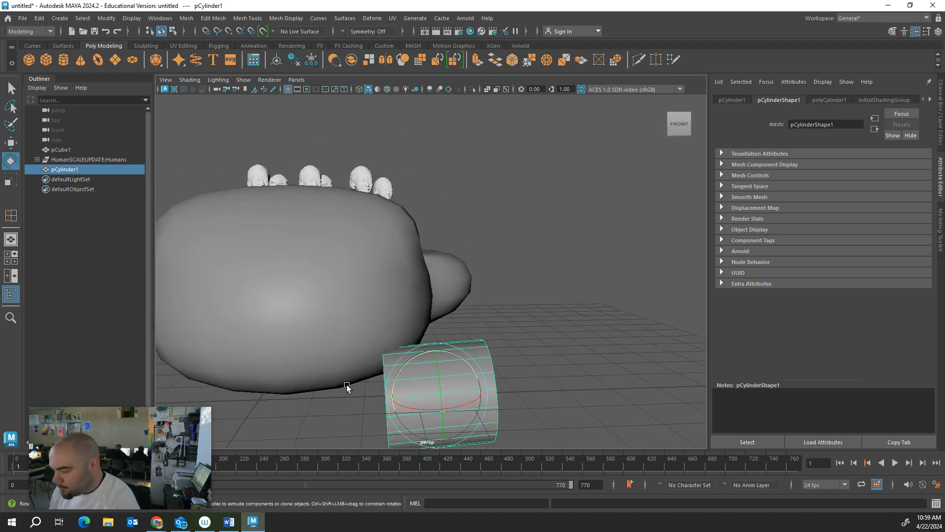
pyautogui.moveTo(467, 369); pyautogui.dragTo(330, 350)
# - Flatten the cylinder into a wheel and position it against the lower side of the body behind the bow
pyautogui.press('r')
pyautogui.press('w')
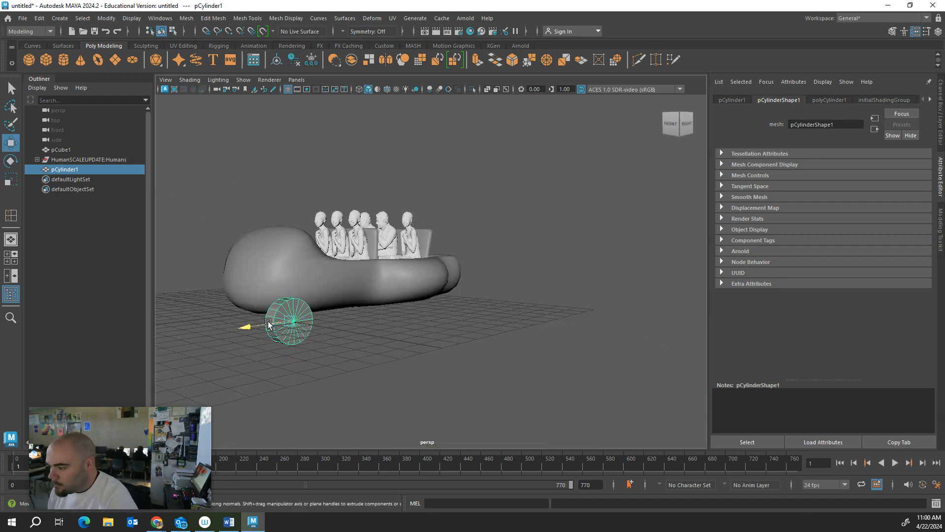
pyautogui.moveTo(268, 324); pyautogui.dragTo(375, 320)
pyautogui.moveTo(345, 268); pyautogui.dragTo(346, 254)
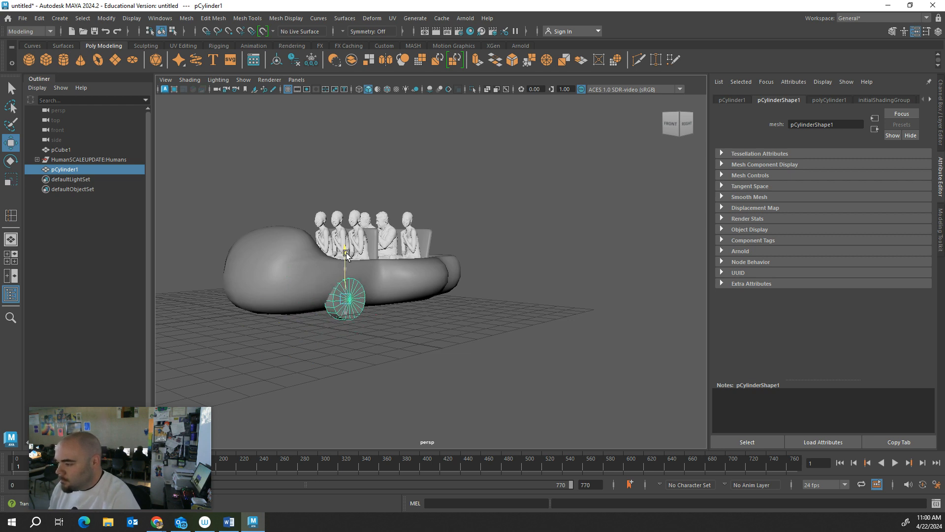
pyautogui.moveTo(367, 303)
pyautogui.mouseDown()
pyautogui.moveTo(426, 328)
pyautogui.moveTo(387, 313)
pyautogui.mouseUp()
# - Duplicate the front wheel and place the copy on the opposite side of the body
pyautogui.keyDown('shift'); pyautogui.moveTo(293, 296); pyautogui.dragTo(289, 295); pyautogui.keyUp('shift')
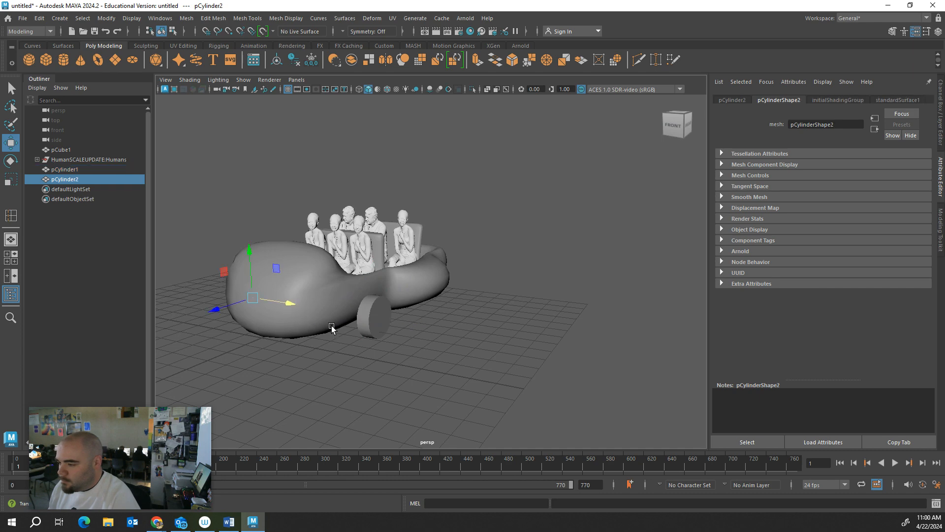
pyautogui.moveTo(332, 327)
pyautogui.keyDown('alt'); pyautogui.mouseDown()
pyautogui.moveTo(375, 328)
pyautogui.moveTo(337, 330)
pyautogui.mouseUp(); pyautogui.keyUp('alt')
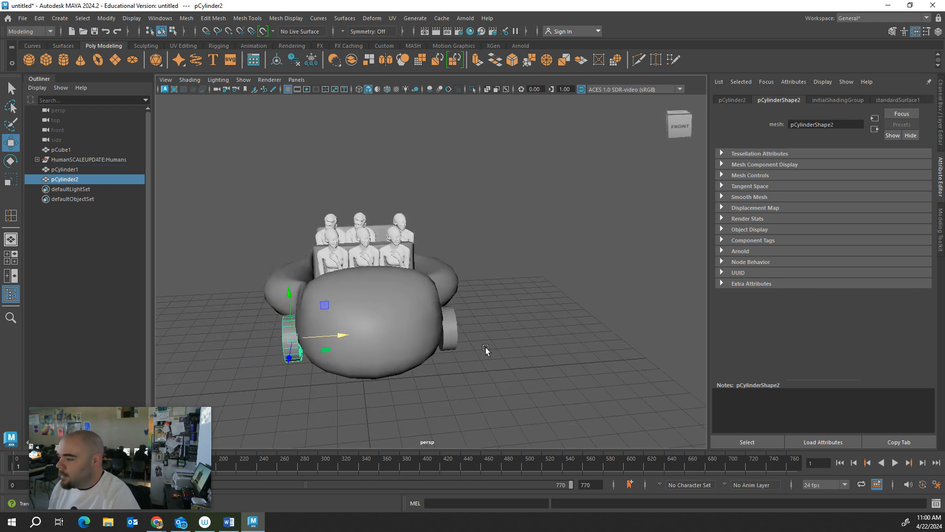
pyautogui.click(485, 350)
pyautogui.scroll(3, 359, 371)
pyautogui.scroll(2, 274, 314)
pyautogui.click(363, 362)
pyautogui.scroll(-1, 495, 352)
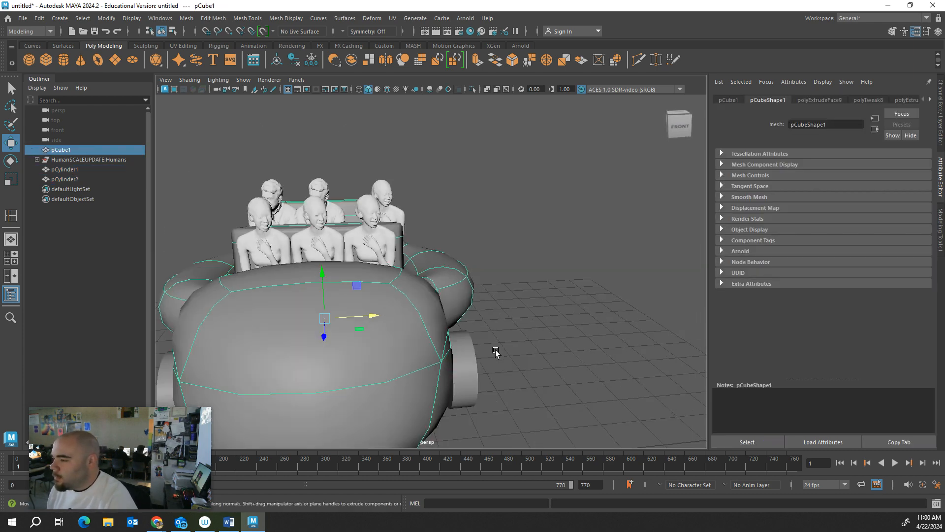
# - Duplicate both front wheels together and move the copies back to the vehicle's rear end
pyautogui.click(469, 376)
pyautogui.keyDown('alt'); pyautogui.moveTo(513, 354); pyautogui.dragTo(449, 345); pyautogui.keyUp('alt')
pyautogui.scroll(-5, 325, 366)
pyautogui.keyDown('alt'); pyautogui.moveTo(326, 365); pyautogui.dragTo(345, 344); pyautogui.keyUp('alt')
pyautogui.keyDown('shift'); pyautogui.click(328, 325); pyautogui.keyUp('shift')
pyautogui.keyDown('shift'); pyautogui.moveTo(304, 260); pyautogui.dragTo(434, 288); pyautogui.keyUp('shift')
pyautogui.click(513, 357)
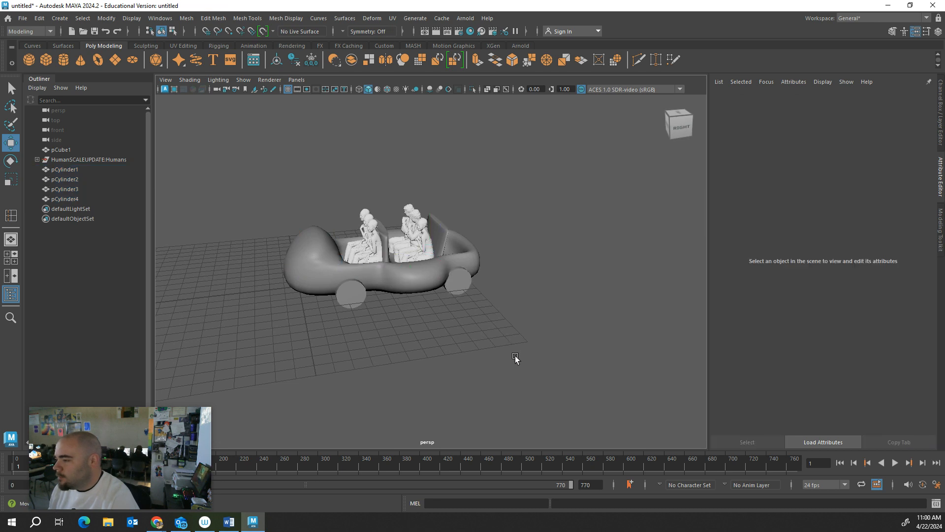
pyautogui.scroll(5, 512, 355)
pyautogui.keyDown('alt'); pyautogui.moveTo(483, 341); pyautogui.dragTo(452, 343); pyautogui.keyUp('alt')
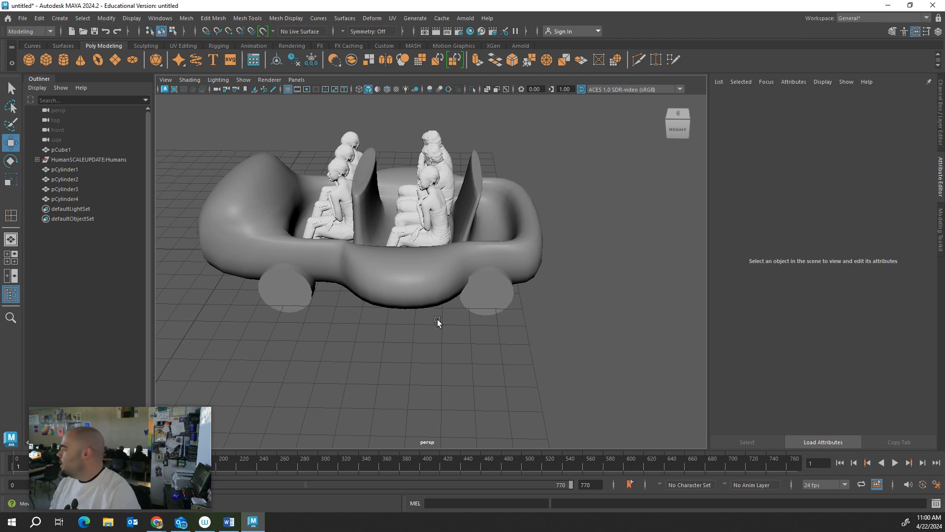
# - Try to combine the vehicle body, all four wheels and the seated figures into one mesh
pyautogui.click(301, 308)
pyautogui.keyDown('alt'); pyautogui.moveTo(211, 217); pyautogui.dragTo(238, 217); pyautogui.keyUp('alt')
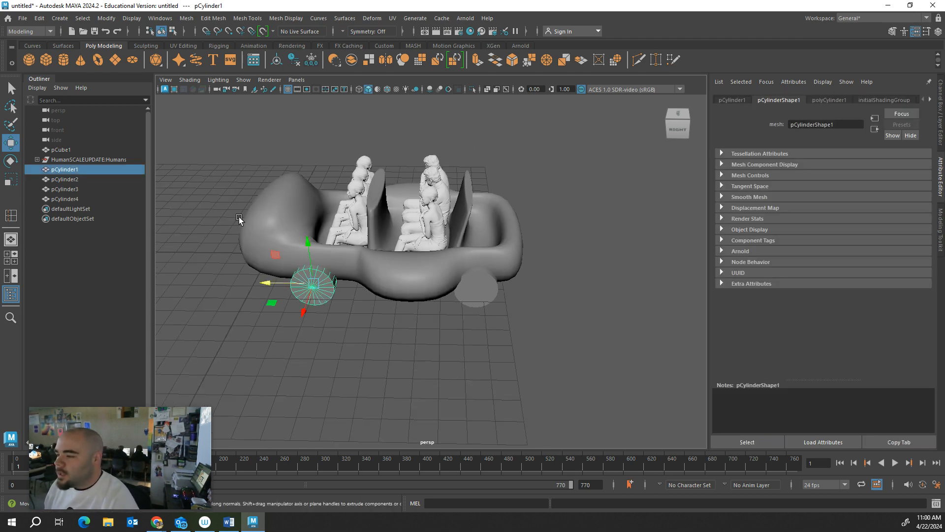
pyautogui.click(318, 273)
pyautogui.keyDown('shift'); pyautogui.click(314, 294); pyautogui.keyUp('shift')
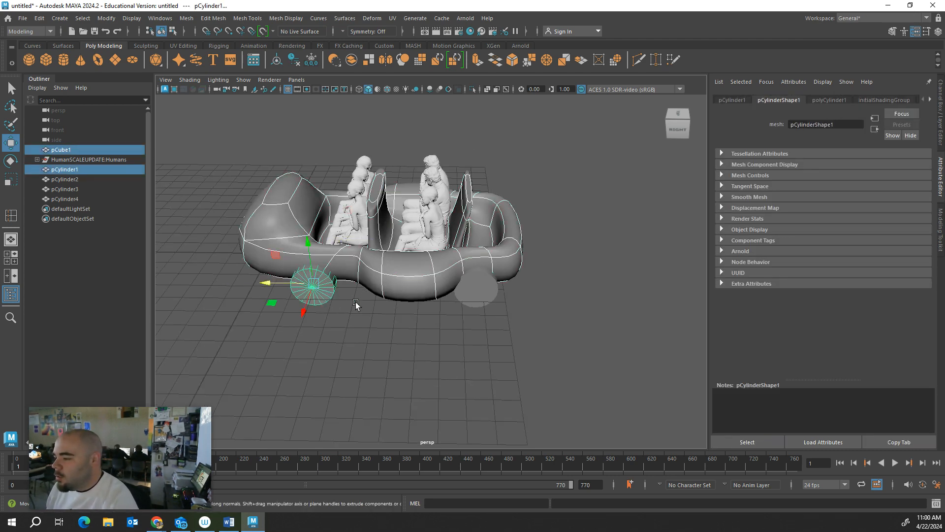
pyautogui.keyDown('shift'); pyautogui.click(463, 294); pyautogui.keyUp('shift')
pyautogui.keyDown('alt'); pyautogui.moveTo(463, 294); pyautogui.dragTo(451, 342); pyautogui.keyUp('alt')
pyautogui.keyDown('shift'); pyautogui.click(523, 364); pyautogui.keyUp('shift')
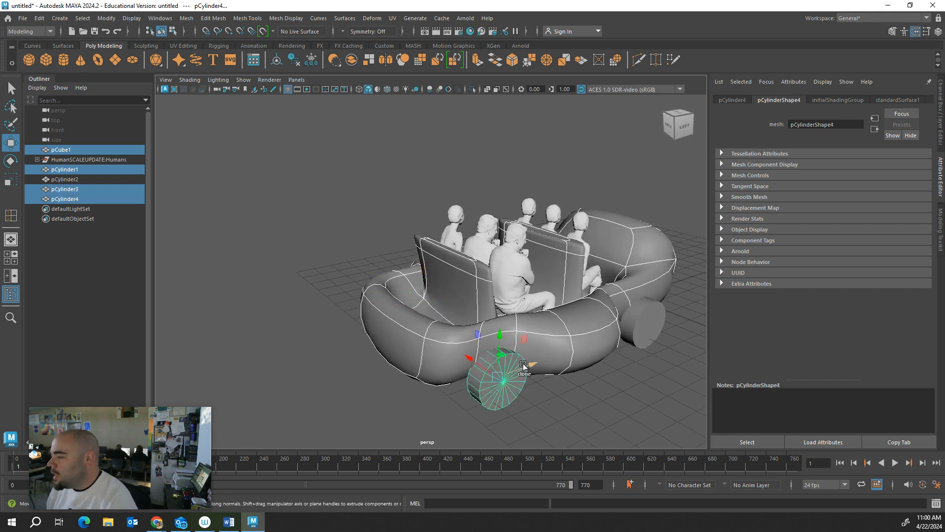
pyautogui.keyDown('shift'); pyautogui.click(655, 332); pyautogui.keyUp('shift')
pyautogui.keyDown('alt'); pyautogui.moveTo(655, 332); pyautogui.dragTo(363, 335); pyautogui.keyUp('alt')
pyautogui.moveTo(268, 154); pyautogui.dragTo(453, 270)
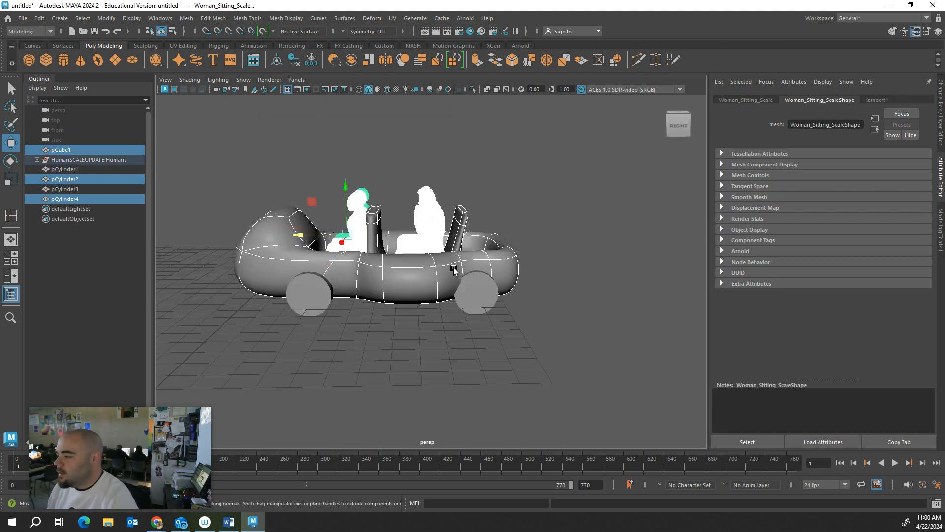
pyautogui.keyDown('shift'); pyautogui.click(263, 286); pyautogui.keyUp('shift')
pyautogui.keyDown('shift'); pyautogui.click(308, 294); pyautogui.keyUp('shift')
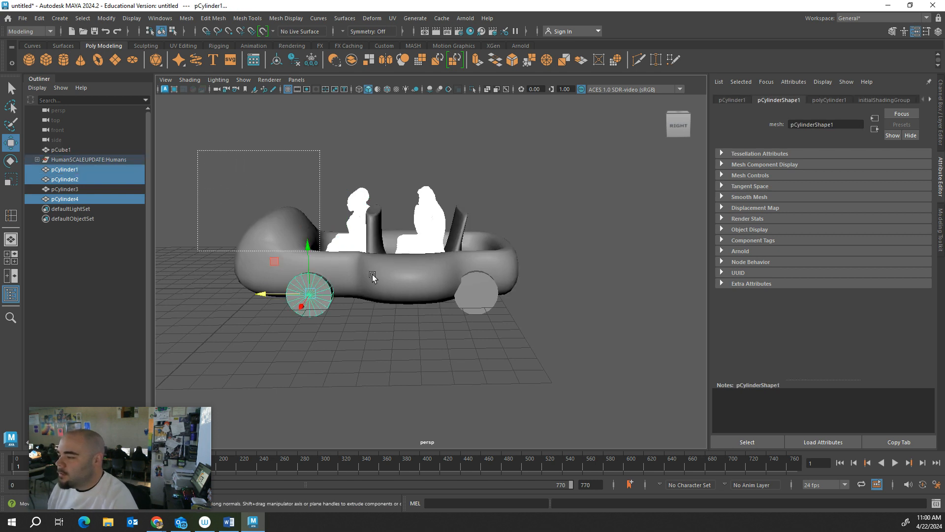
pyautogui.moveTo(373, 278); pyautogui.dragTo(609, 329)
pyautogui.click(193, 22)
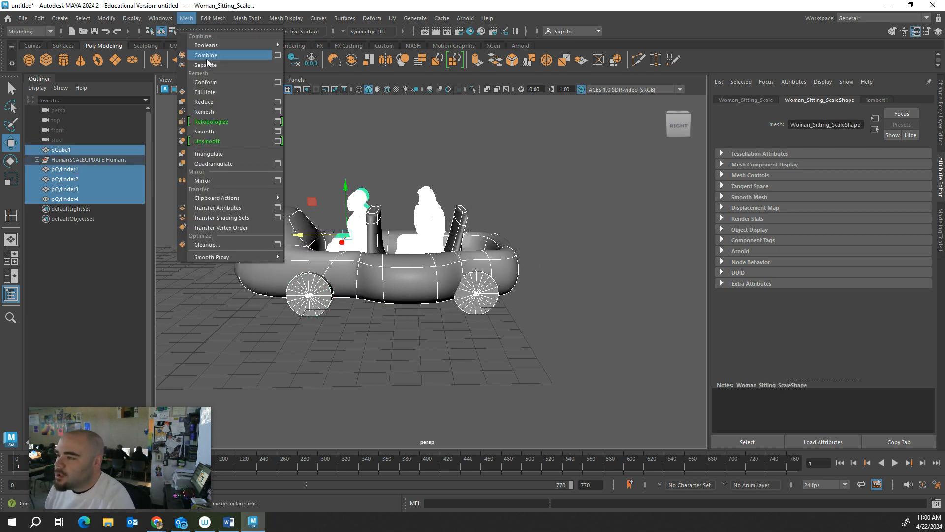
pyautogui.click(207, 55)
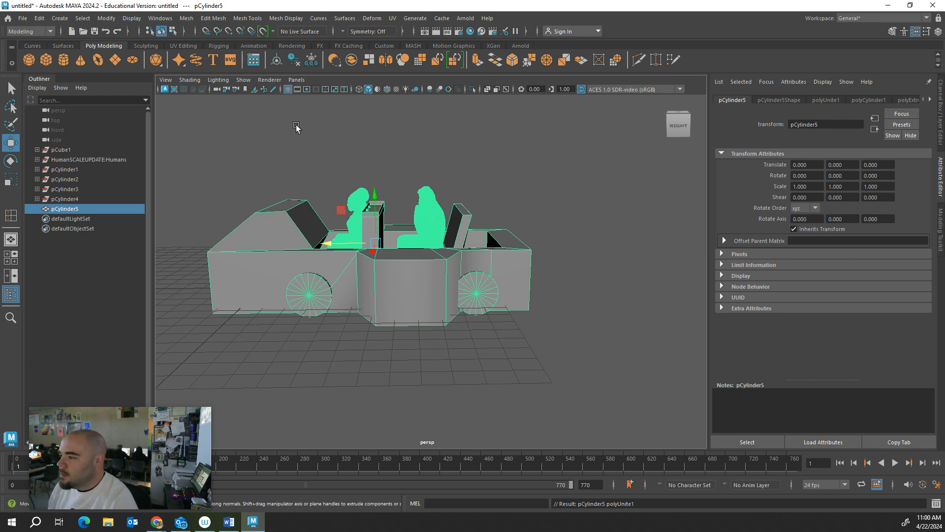
pyautogui.keyDown('alt'); pyautogui.moveTo(312, 295); pyautogui.dragTo(467, 297); pyautogui.keyUp('alt')
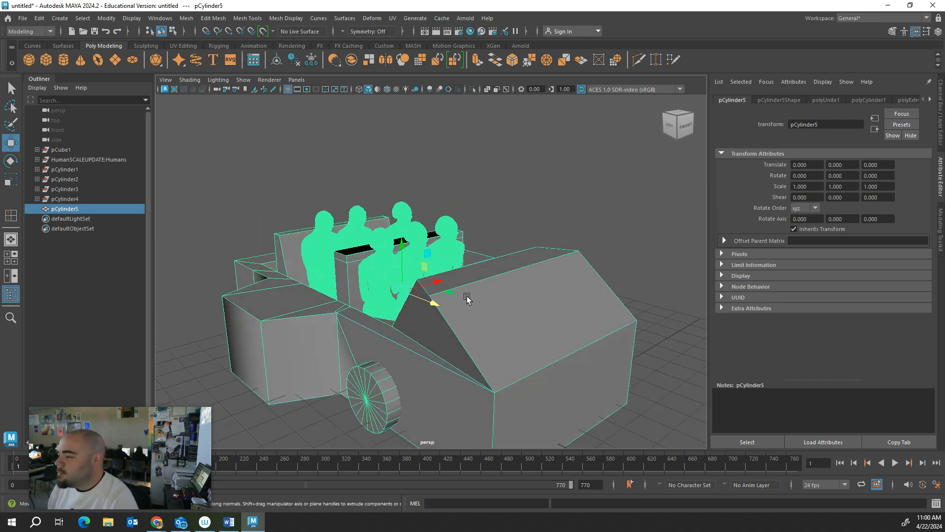
# - Undo the mesh combination and clear the selection
pyautogui.hotkey('ctrl', 'z')
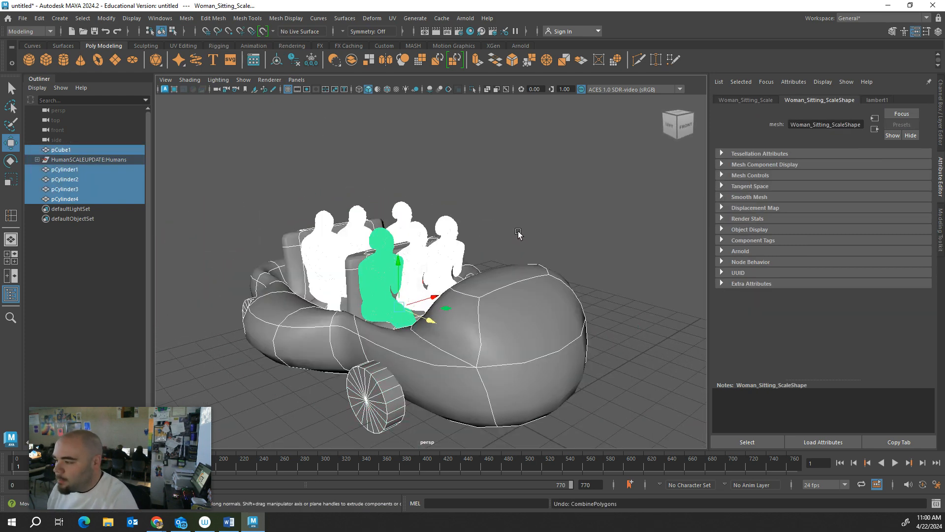
pyautogui.keyDown('alt'); pyautogui.moveTo(561, 193); pyautogui.dragTo(484, 198); pyautogui.keyUp('alt')
pyautogui.click(483, 211)
# - Turn smooth mesh preview off and back on for the body and a seated man, accepting without being asked again
pyautogui.moveTo(333, 290); pyautogui.dragTo(347, 282)
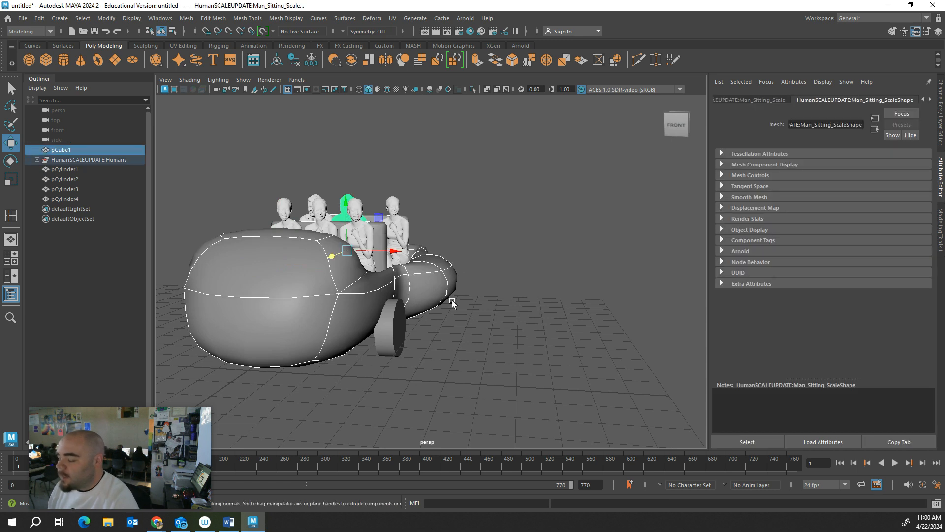
pyautogui.press('1')
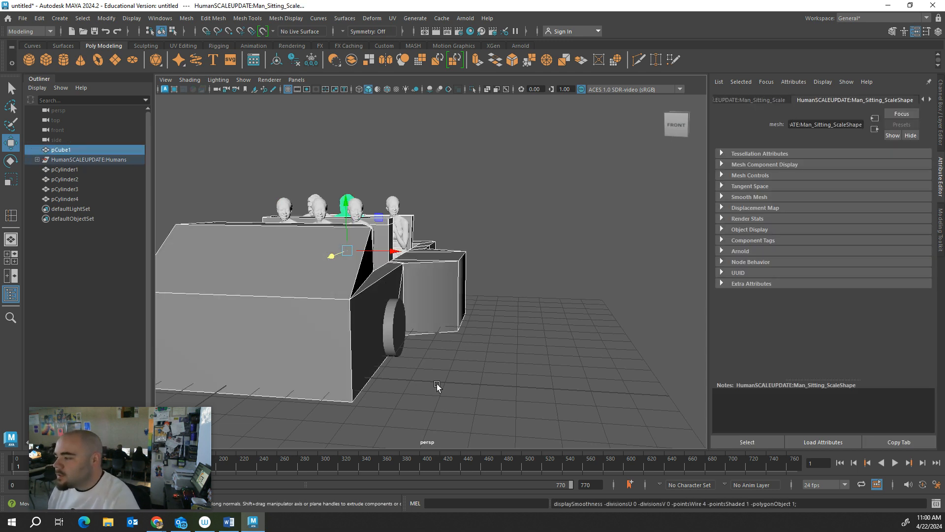
pyautogui.scroll(-5, 443, 394)
pyautogui.keyDown('alt'); pyautogui.moveTo(450, 407); pyautogui.dragTo(460, 418); pyautogui.keyUp('alt')
pyautogui.press('3')
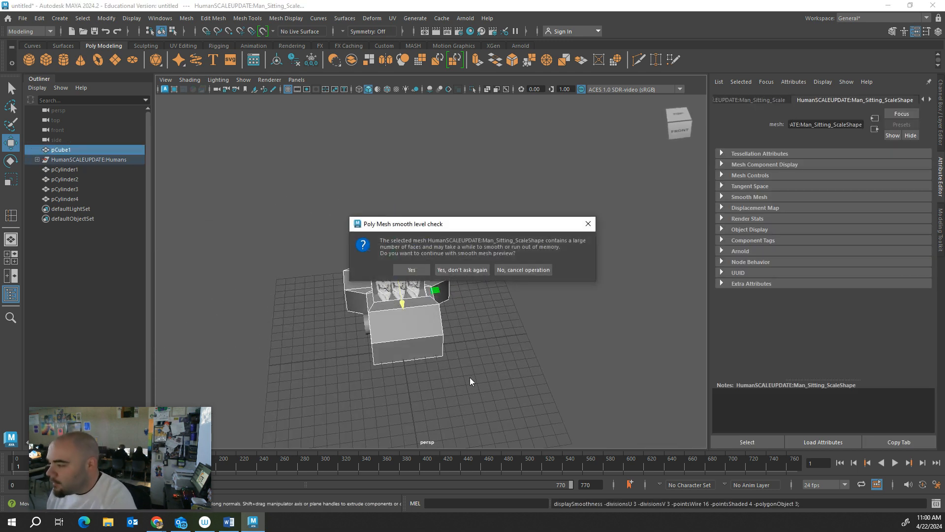
pyautogui.click(454, 270)
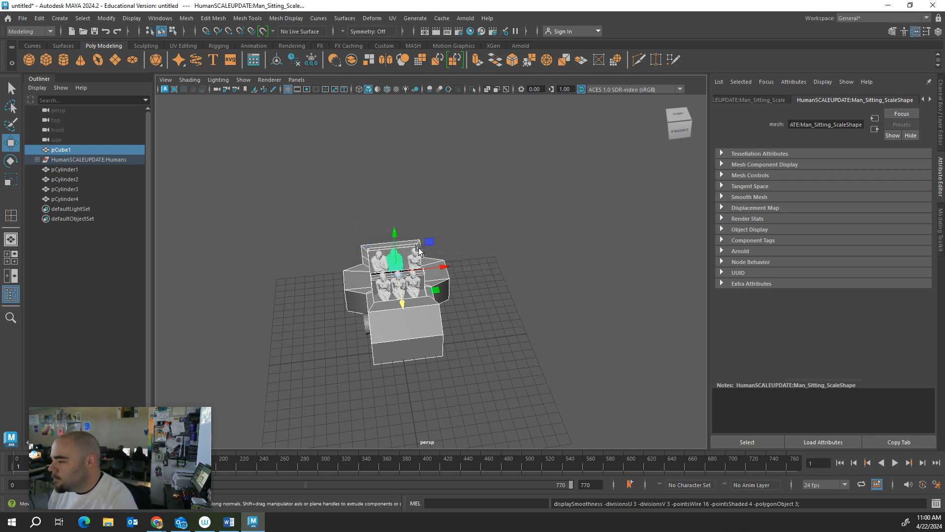
# - Select only the vehicle body and switch its smooth mesh preview off and on again
pyautogui.click(457, 365)
pyautogui.click(385, 329)
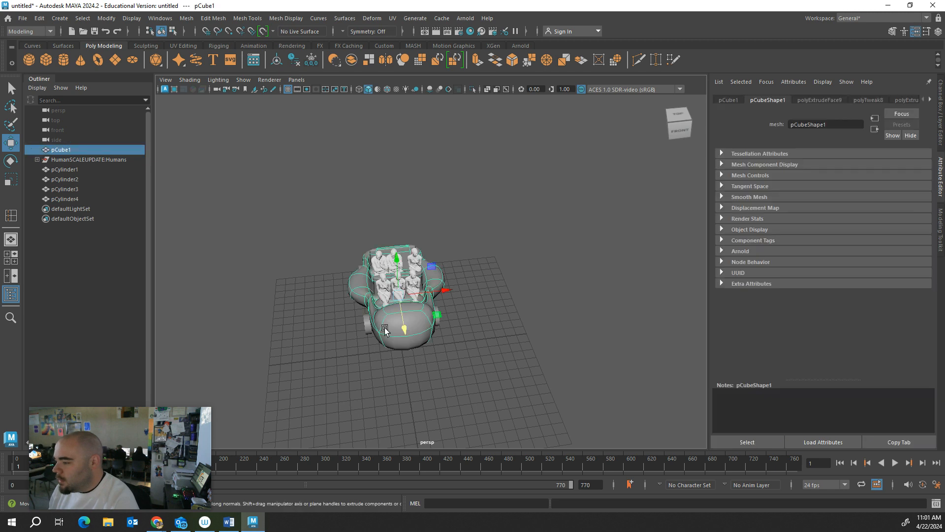
pyautogui.press('1')
pyautogui.press('3')
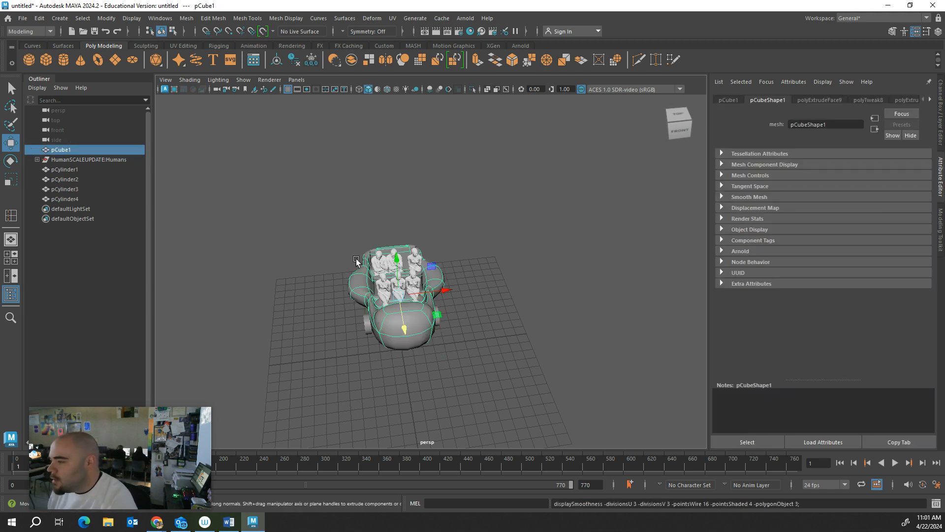
# - Smooth the vehicle body mesh with one division level
pyautogui.click(186, 18)
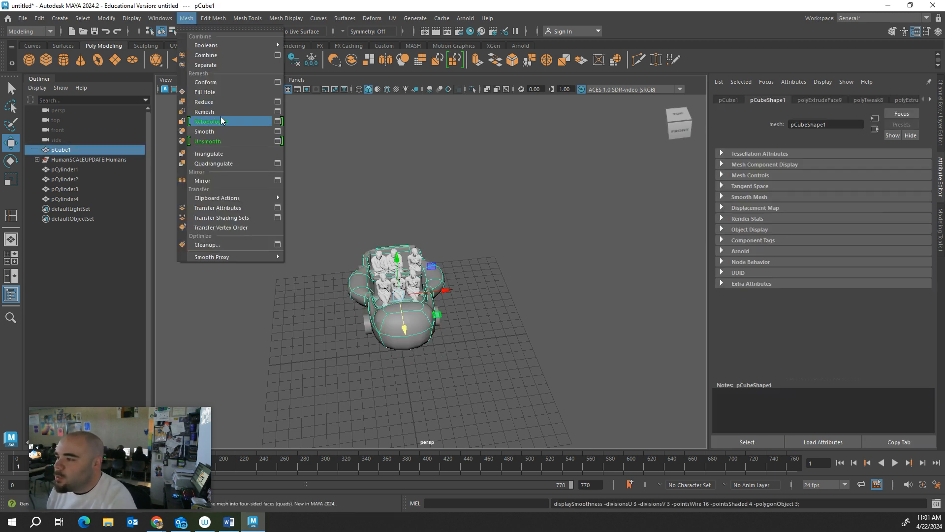
pyautogui.click(220, 130)
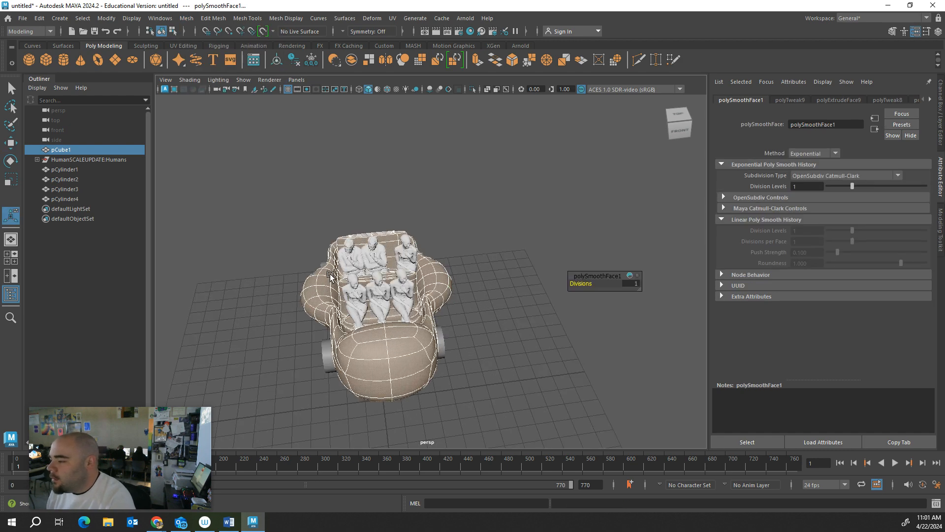
pyautogui.click(329, 274)
# - Combine the smoothed vehicle body, all four wheels and the seated figures into one mesh
pyautogui.keyDown('alt'); pyautogui.moveTo(216, 233); pyautogui.dragTo(315, 183); pyautogui.keyUp('alt')
pyautogui.moveTo(286, 173); pyautogui.dragTo(328, 339)
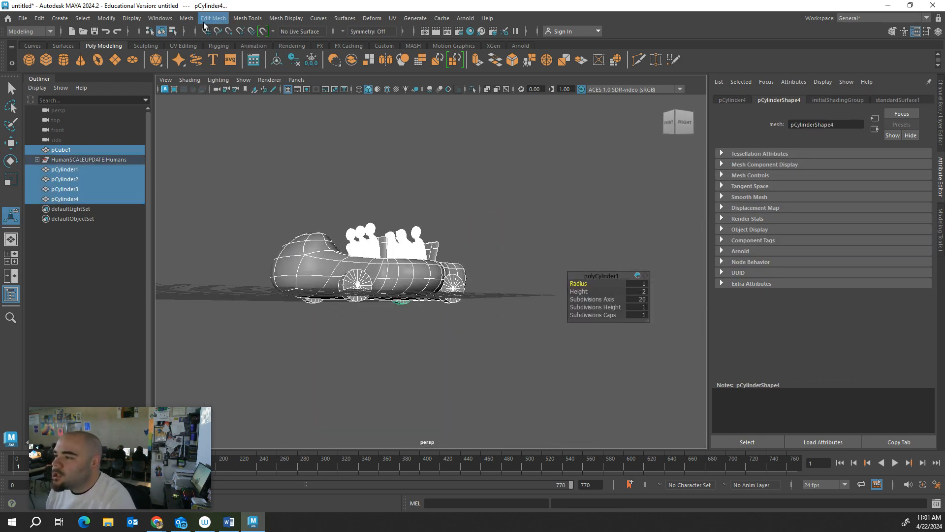
pyautogui.click(186, 18)
pyautogui.click(212, 58)
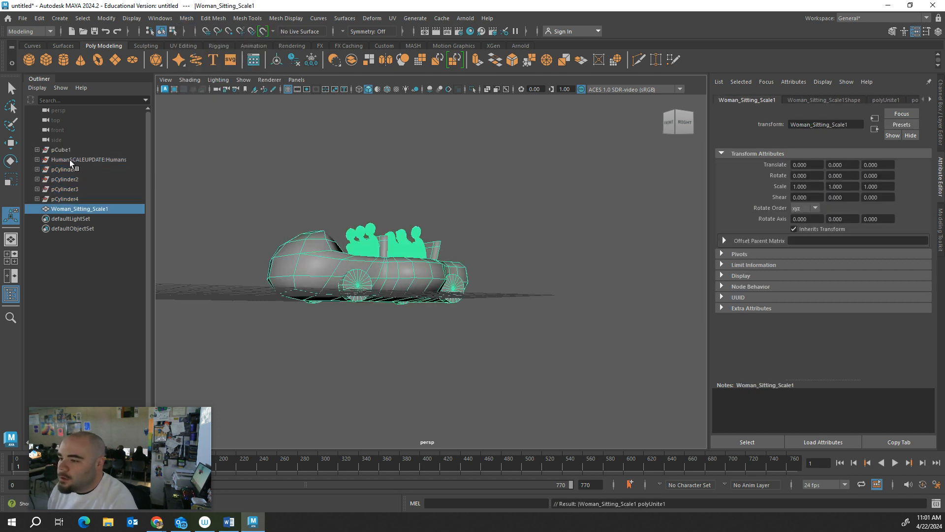
# - Rename the combined mesh as ride, delete its construction history and clear the selection
pyautogui.doubleClick(80, 209)
pyautogui.write('ride')
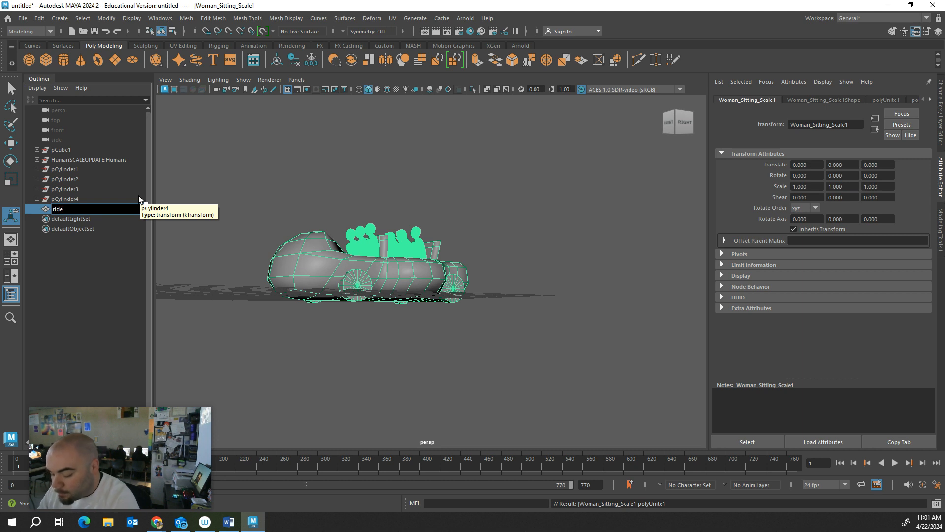
pyautogui.press('Return')
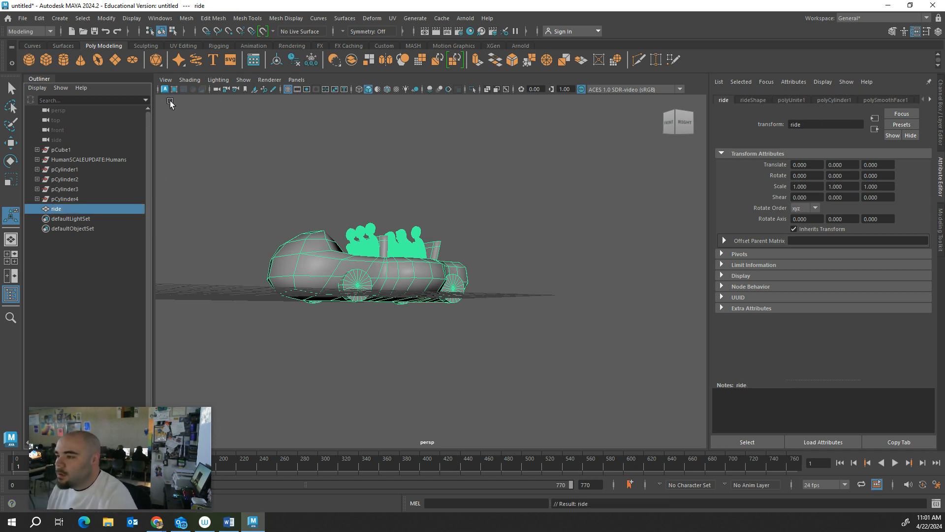
pyautogui.click(294, 60)
pyautogui.keyDown('alt'); pyautogui.moveTo(233, 264); pyautogui.dragTo(220, 287); pyautogui.keyUp('alt')
pyautogui.click(469, 232)
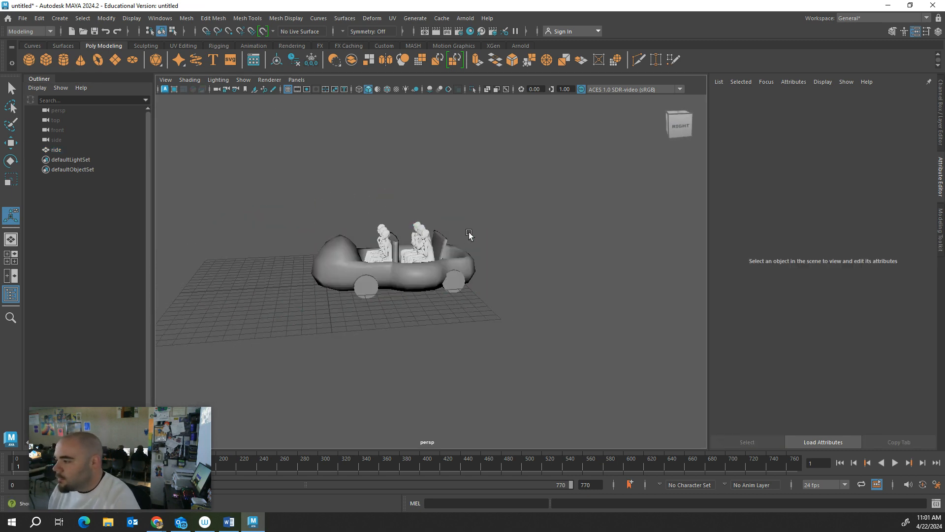
# - Duplicate the ride about 15.77 units along Z, and copy it again about 9.25 units along negative X to form a two-by-two group
pyautogui.click(463, 252)
pyautogui.press('w')
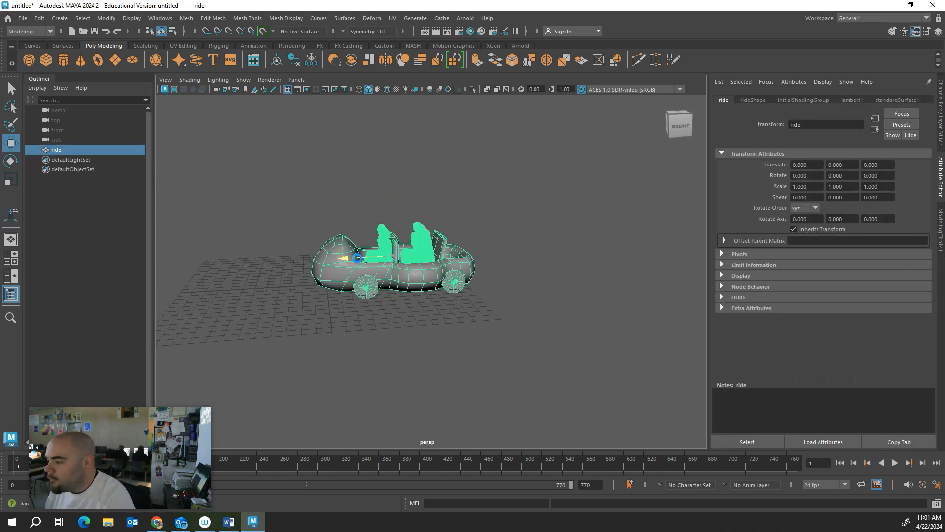
pyautogui.keyDown('shift'); pyautogui.moveTo(347, 258); pyautogui.dragTo(153, 269); pyautogui.keyUp('shift')
pyautogui.scroll(-2, 315, 226)
pyautogui.moveTo(315, 226)
pyautogui.keyDown('alt'); pyautogui.mouseDown()
pyautogui.moveTo(424, 238)
pyautogui.moveTo(342, 247)
pyautogui.moveTo(344, 262)
pyautogui.mouseUp(); pyautogui.keyUp('alt')
pyautogui.keyDown('shift'); pyautogui.moveTo(437, 318); pyautogui.dragTo(295, 301); pyautogui.keyUp('shift')
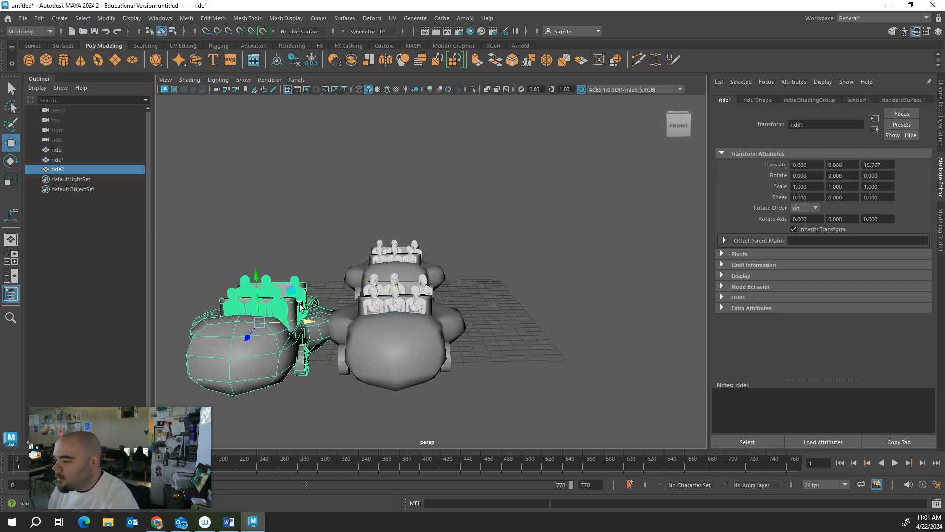
pyautogui.keyDown('shift'); pyautogui.moveTo(247, 337); pyautogui.dragTo(285, 258); pyautogui.keyUp('shift')
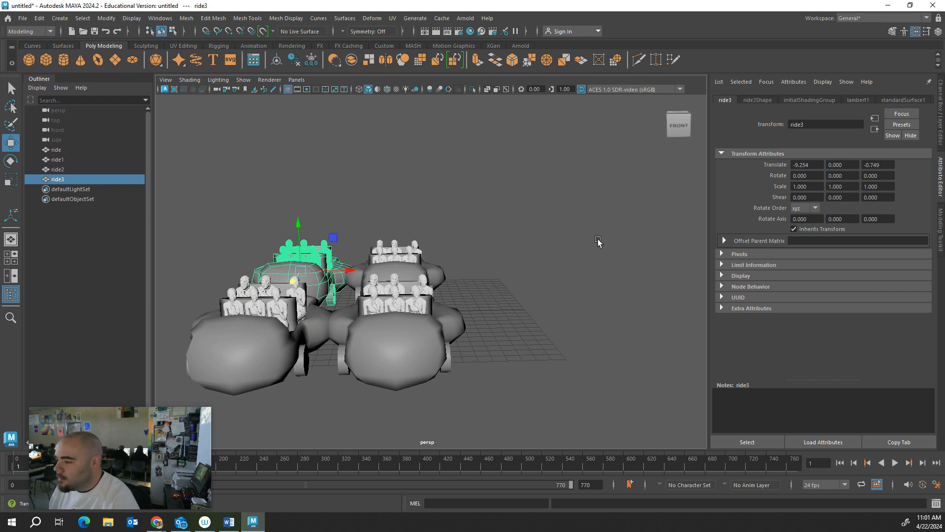
pyautogui.click(639, 230)
# - Examine the seated figures and benches in the four ride vehicles from close up and from farther away
pyautogui.scroll(3, 639, 230)
pyautogui.keyDown('alt'); pyautogui.moveTo(582, 239); pyautogui.dragTo(637, 197, button='middle'); pyautogui.keyUp('alt')
pyautogui.keyDown('alt'); pyautogui.moveTo(637, 198); pyautogui.dragTo(593, 206); pyautogui.keyUp('alt')
pyautogui.keyDown('alt'); pyautogui.moveTo(236, 152); pyautogui.dragTo(303, 162, button='middle'); pyautogui.keyUp('alt')
pyautogui.scroll(3, 467, 244)
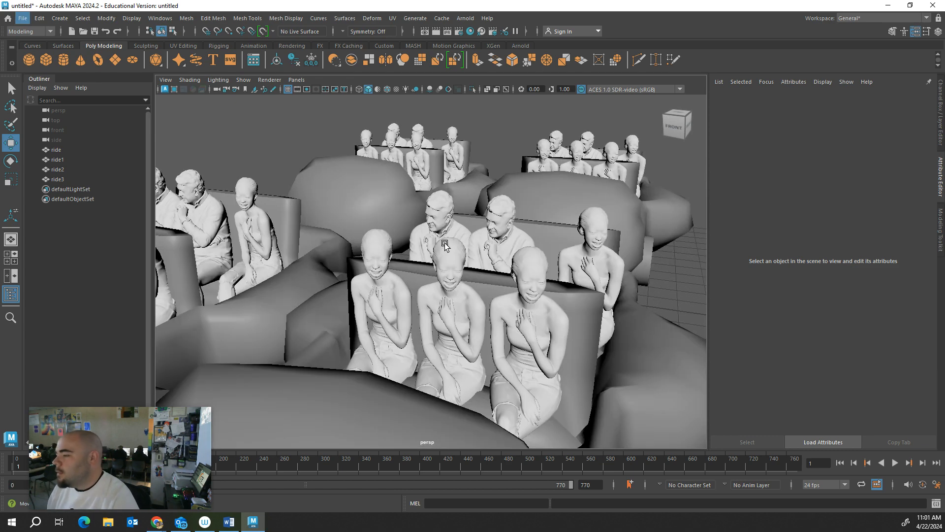
pyautogui.keyDown('alt'); pyautogui.moveTo(445, 243); pyautogui.dragTo(511, 196, button='middle'); pyautogui.keyUp('alt')
pyautogui.scroll(-3, 481, 228)
pyautogui.keyDown('alt'); pyautogui.moveTo(481, 228); pyautogui.dragTo(456, 244); pyautogui.keyUp('alt')
pyautogui.scroll(-2, 456, 243)
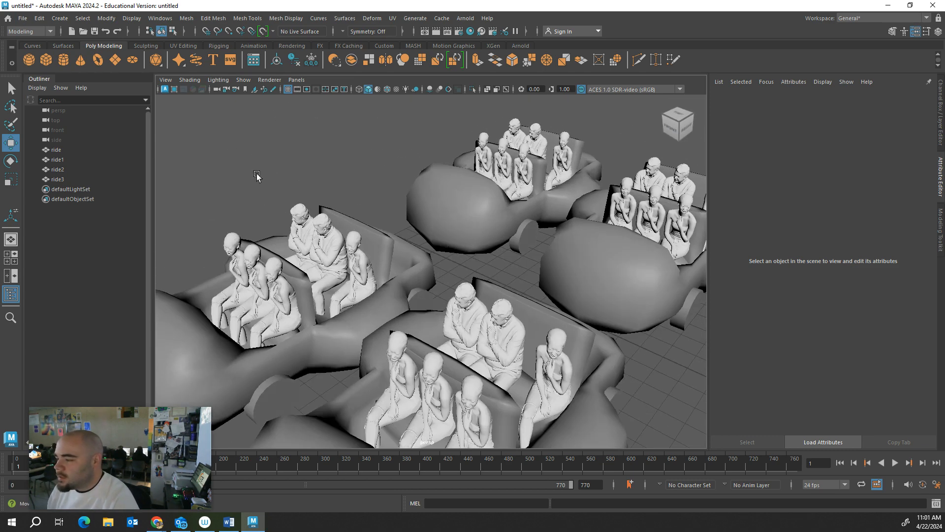
pyautogui.scroll(-2, 258, 175)
pyautogui.scroll(-4, 348, 221)
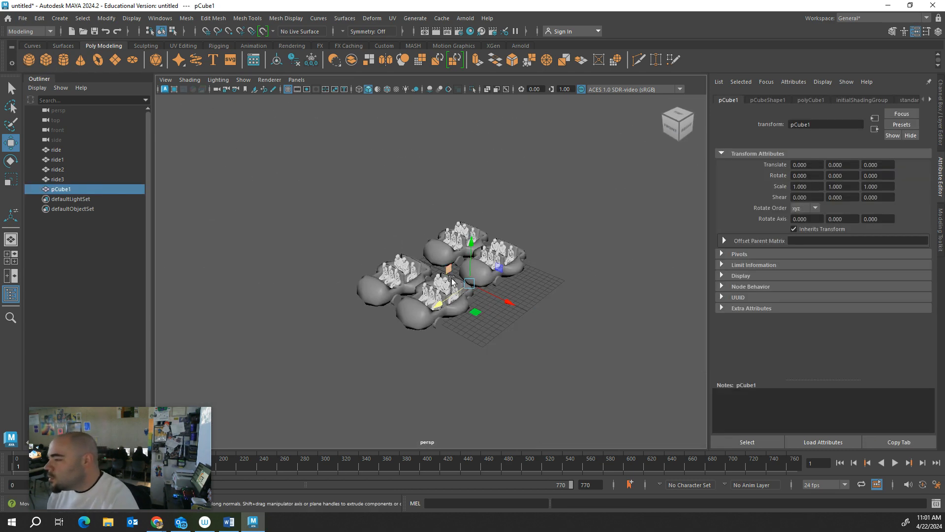
# - Create a cube beside the vehicles at about X 14.15 and scale it into a flat slab about 13.94 by 1.88 by 19.66
pyautogui.moveTo(483, 292); pyautogui.dragTo(435, 386)
pyautogui.press('r')
pyautogui.moveTo(563, 353); pyautogui.dragTo(625, 353)
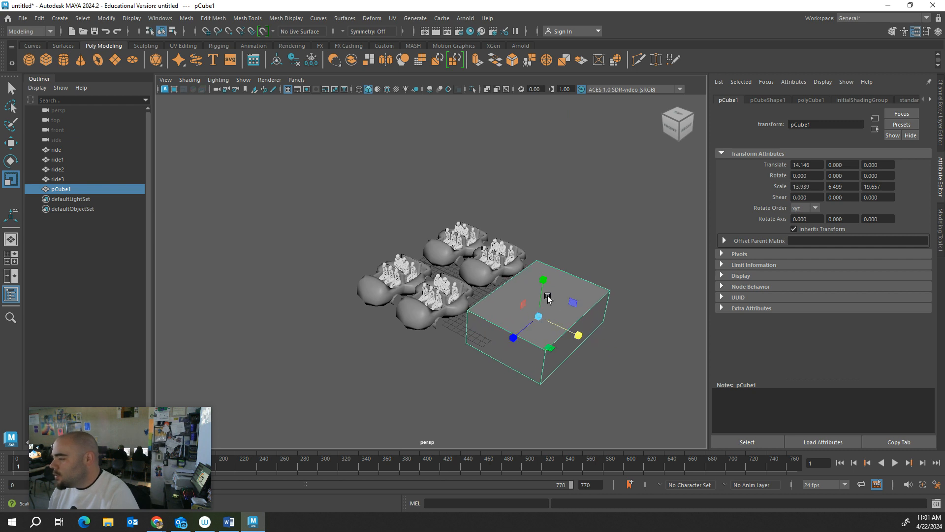
pyautogui.moveTo(544, 279); pyautogui.dragTo(554, 333)
# - Duplicate the slab up to about Y 2.78, narrow it to about 3.14 along Z, and copy this crossbar to about Z 6.03
pyautogui.press('w')
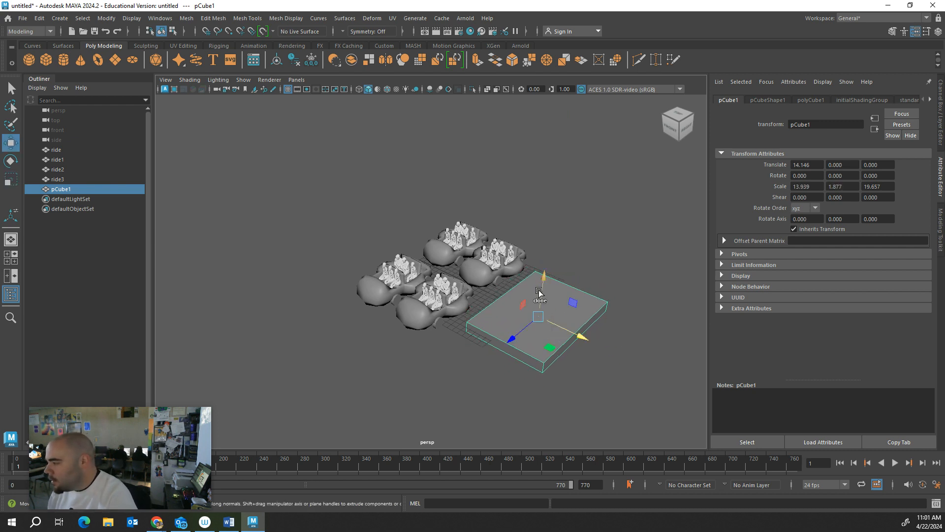
pyautogui.keyDown('shift'); pyautogui.moveTo(540, 301); pyautogui.dragTo(540, 286); pyautogui.keyUp('shift')
pyautogui.press('r')
pyautogui.moveTo(516, 332); pyautogui.dragTo(556, 305)
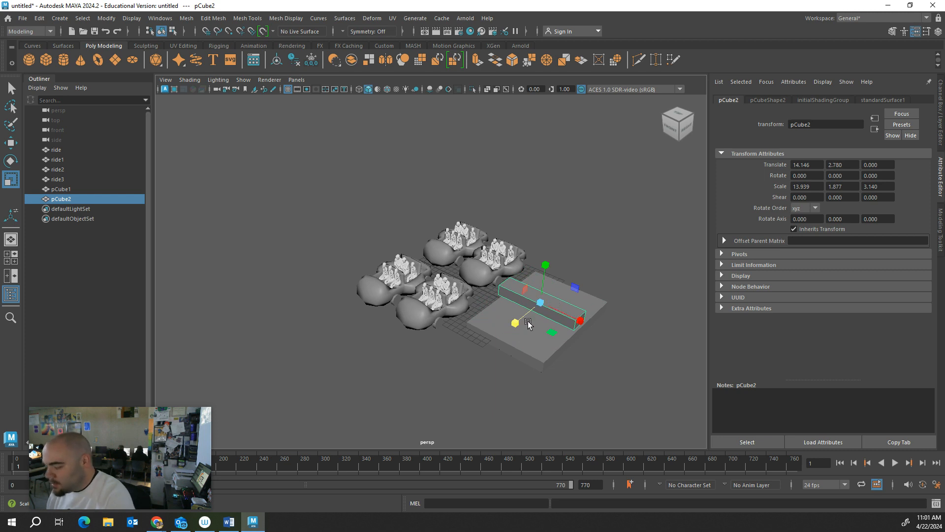
pyautogui.press('w')
pyautogui.moveTo(512, 330)
pyautogui.keyDown('shift'); pyautogui.mouseDown()
pyautogui.moveTo(477, 350)
pyautogui.moveTo(507, 331)
pyautogui.mouseUp(); pyautogui.keyUp('shift')
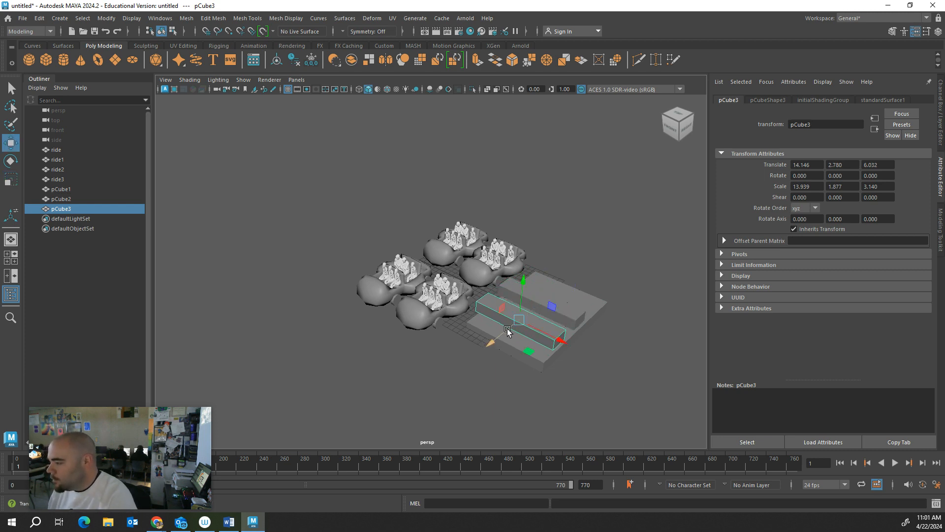
# - Duplicate the base slab, narrow it to a side rail about 1.64 wide at X 8.61, and copy the rail to about X 20.68
pyautogui.click(532, 360)
pyautogui.keyDown('shift'); pyautogui.moveTo(541, 298); pyautogui.dragTo(540, 277); pyautogui.keyUp('shift')
pyautogui.press('r')
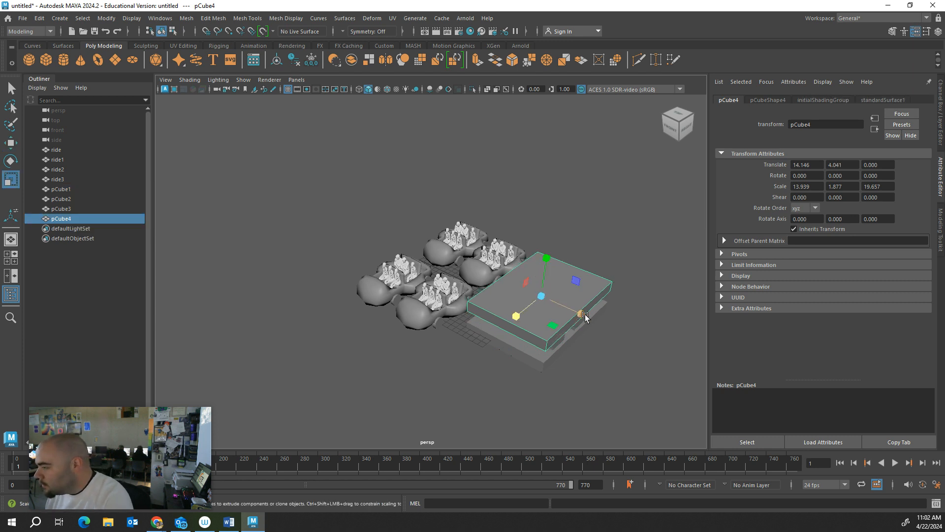
pyautogui.moveTo(585, 316); pyautogui.dragTo(509, 260)
pyautogui.press('w')
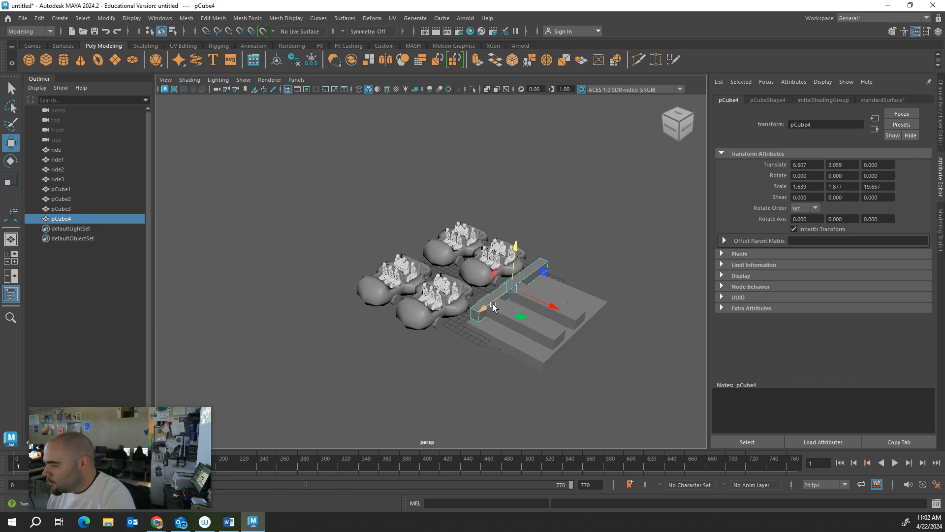
pyautogui.moveTo(493, 306)
pyautogui.mouseDown()
pyautogui.moveTo(593, 340)
pyautogui.moveTo(610, 355)
pyautogui.mouseUp()
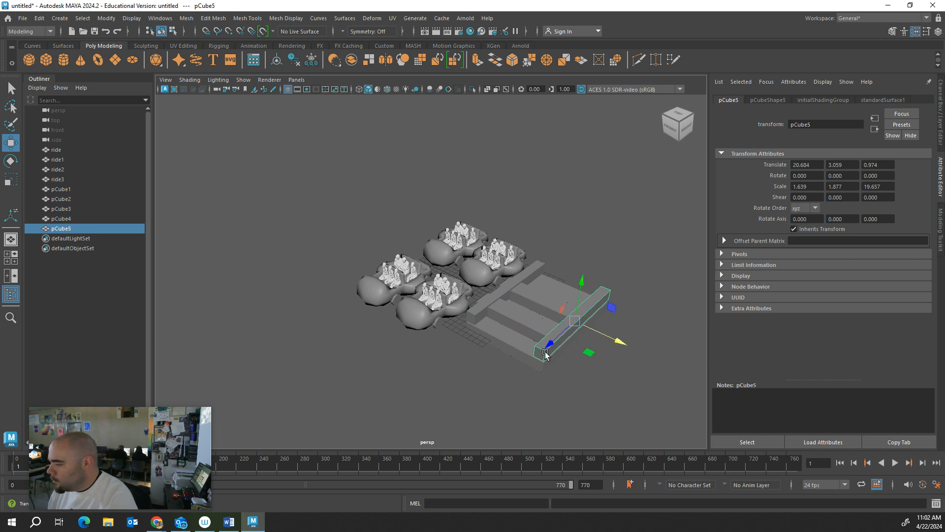
# - Duplicate the base slab into end blocks for the front and back, with the back one about 3.28 deep at Z -7.72
pyautogui.click(536, 364)
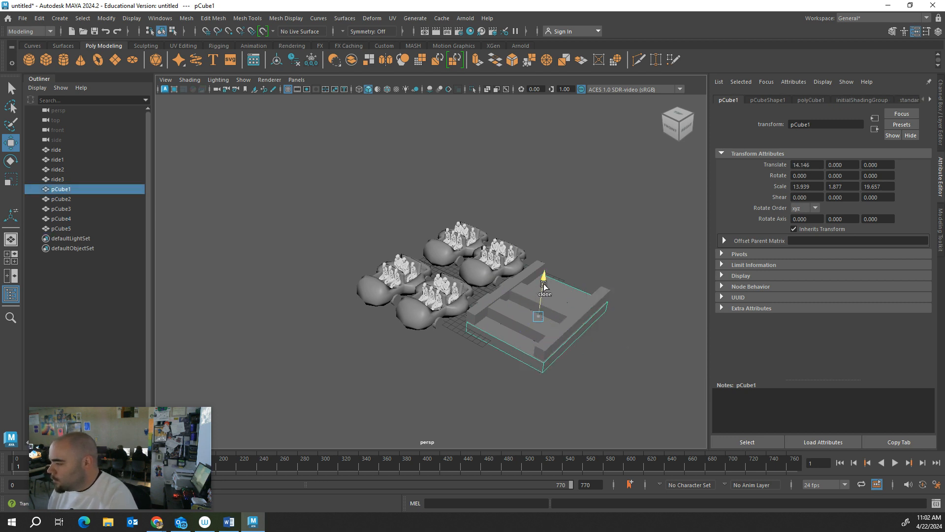
pyautogui.moveTo(542, 282)
pyautogui.keyDown('shift'); pyautogui.mouseDown()
pyautogui.moveTo(544, 256)
pyautogui.moveTo(555, 270)
pyautogui.mouseUp(); pyautogui.keyUp('shift')
pyautogui.press('r')
pyautogui.moveTo(523, 308)
pyautogui.mouseDown()
pyautogui.moveTo(543, 298)
pyautogui.moveTo(545, 270)
pyautogui.moveTo(481, 352)
pyautogui.moveTo(554, 301)
pyautogui.mouseUp()
pyautogui.press('w')
# - Duplicate the middle crossbar up to about Y 4.26, thin it to about 1.01 along Z, and copy this upright behind the other openings
pyautogui.scroll(3, 555, 321)
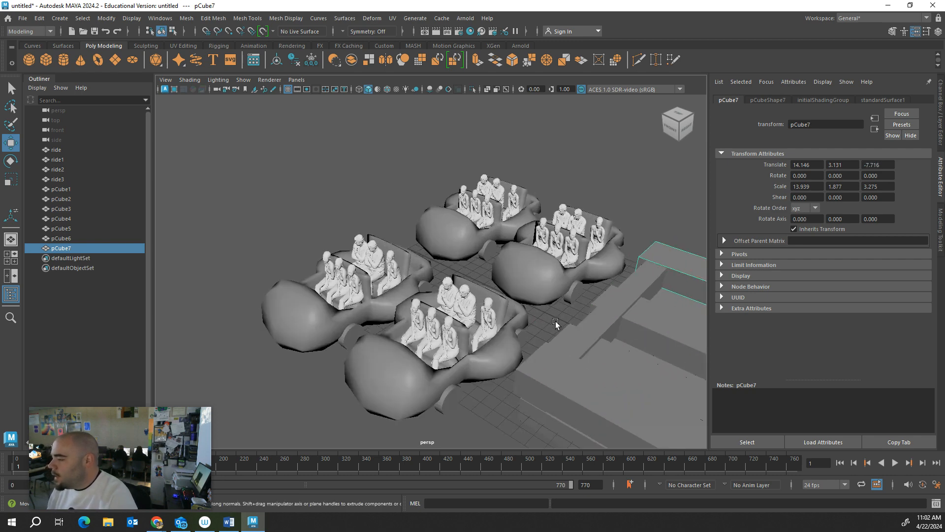
pyautogui.keyDown('alt'); pyautogui.moveTo(555, 321); pyautogui.dragTo(365, 234, button='middle'); pyautogui.keyUp('alt')
pyautogui.scroll(-3, 365, 234)
pyautogui.click(443, 241)
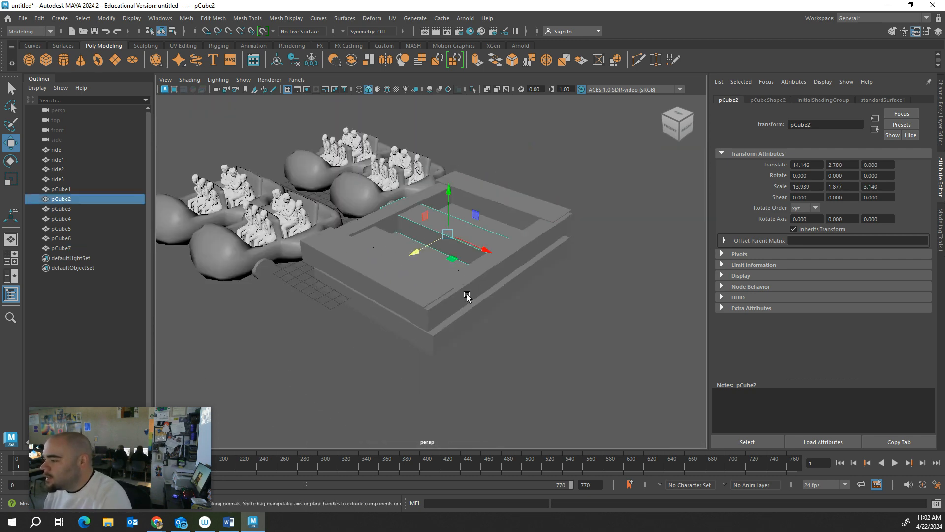
pyautogui.moveTo(467, 296)
pyautogui.keyDown('alt'); pyautogui.mouseDown()
pyautogui.moveTo(420, 201)
pyautogui.moveTo(420, 166)
pyautogui.mouseUp(); pyautogui.keyUp('alt')
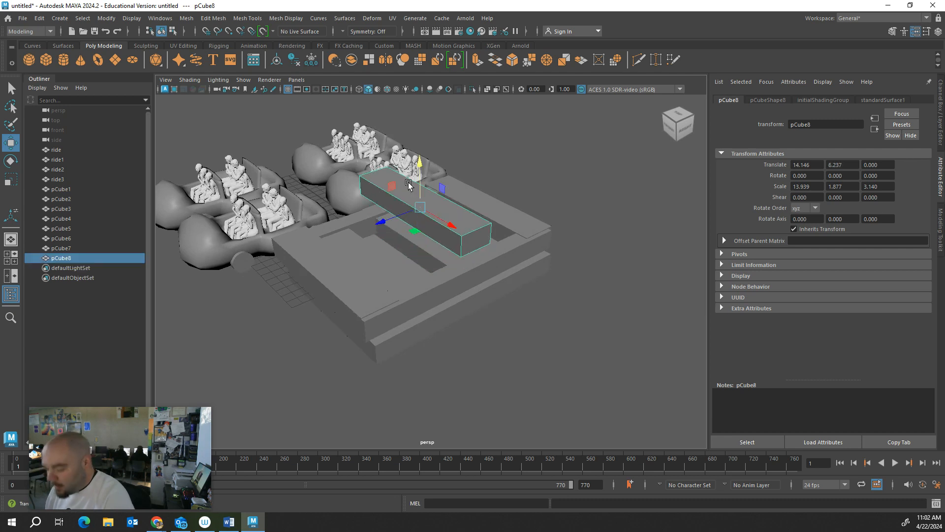
pyautogui.press('r')
pyautogui.moveTo(384, 222)
pyautogui.mouseDown()
pyautogui.moveTo(410, 213)
pyautogui.moveTo(415, 198)
pyautogui.moveTo(412, 208)
pyautogui.mouseUp()
pyautogui.press('w')
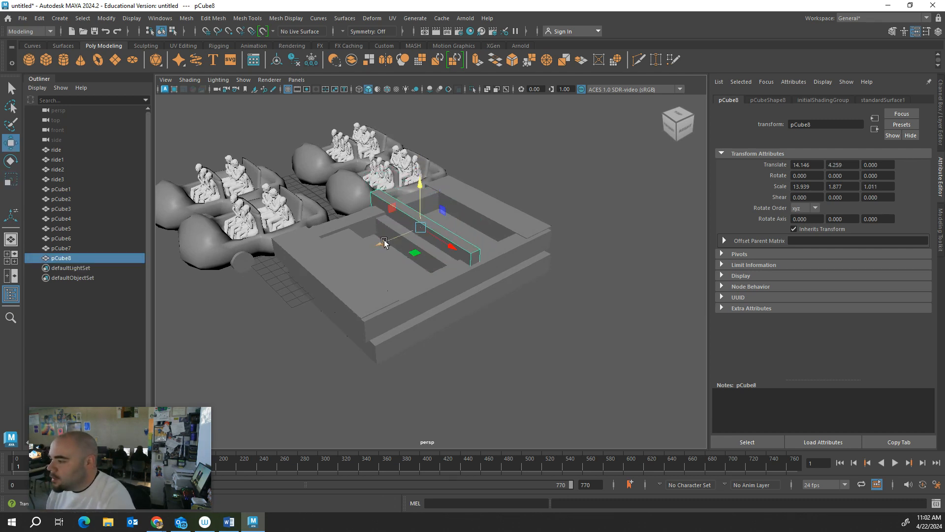
pyautogui.moveTo(384, 243)
pyautogui.mouseDown()
pyautogui.moveTo(455, 212)
pyautogui.moveTo(333, 276)
pyautogui.mouseUp()
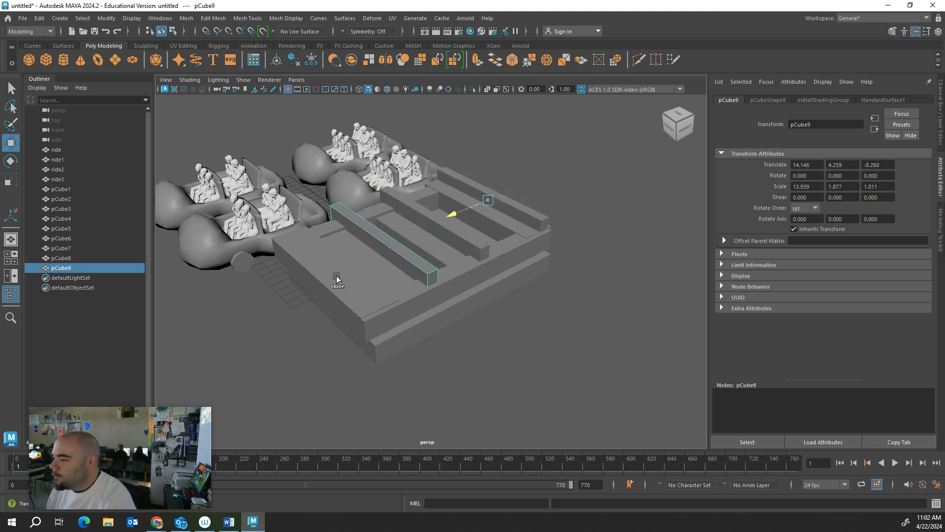
pyautogui.click(507, 338)
# - Raise the base slab to about Y 0.91 and lengthen it to about 27.61 along Z
pyautogui.keyDown('alt'); pyautogui.moveTo(459, 309); pyautogui.dragTo(335, 273); pyautogui.keyUp('alt')
pyautogui.click(335, 266)
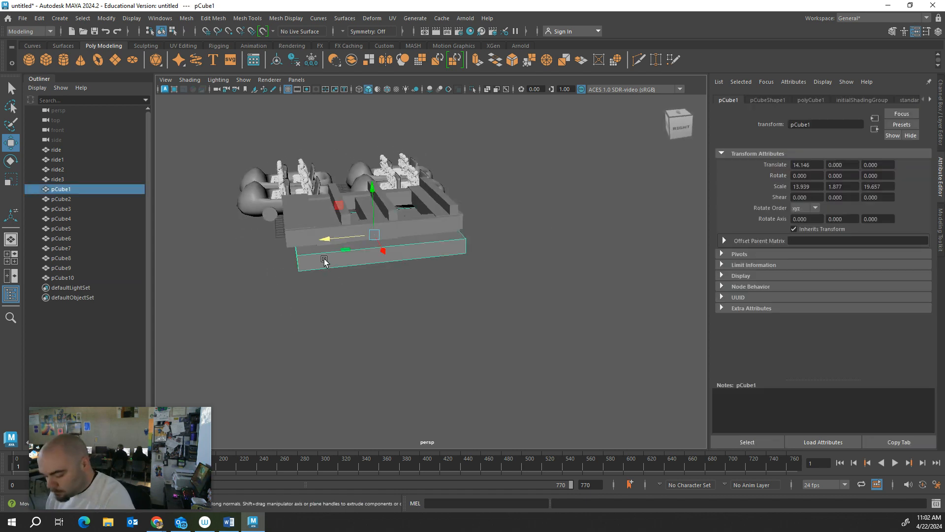
pyautogui.moveTo(373, 187); pyautogui.dragTo(372, 182)
pyautogui.press('r')
pyautogui.moveTo(330, 233); pyautogui.dragTo(309, 234)
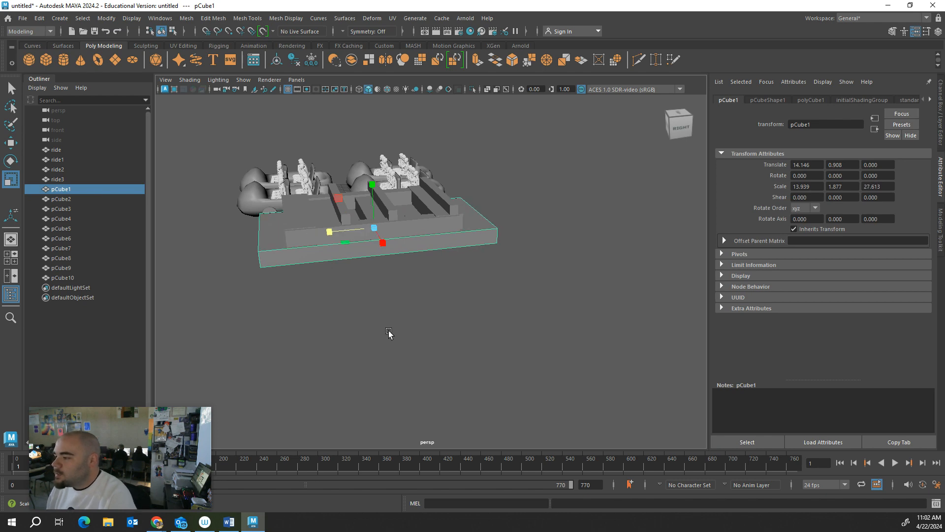
pyautogui.scroll(4, 388, 329)
pyautogui.click(388, 323)
# - Combine all ten blocks of the slab structure into one mesh and delete its construction history
pyautogui.keyDown('alt'); pyautogui.moveTo(435, 304); pyautogui.dragTo(516, 295); pyautogui.keyUp('alt')
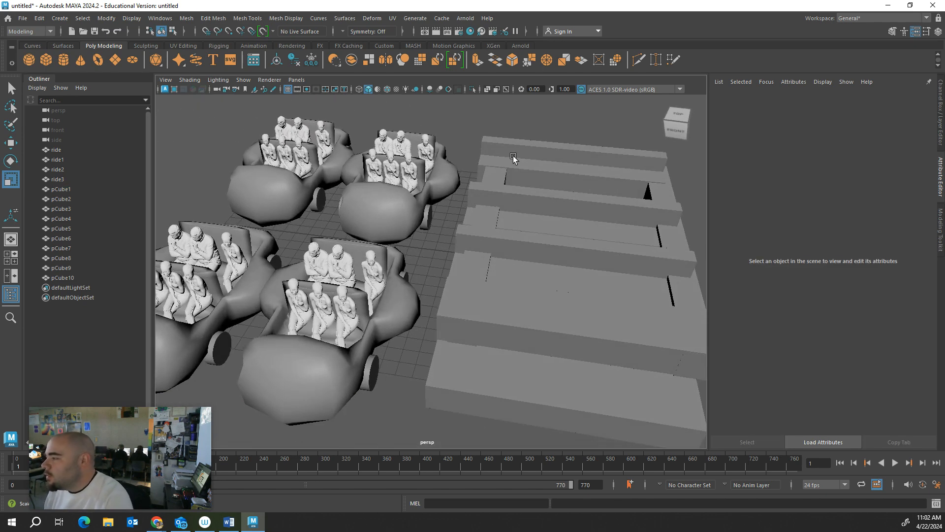
pyautogui.moveTo(533, 202); pyautogui.dragTo(692, 441)
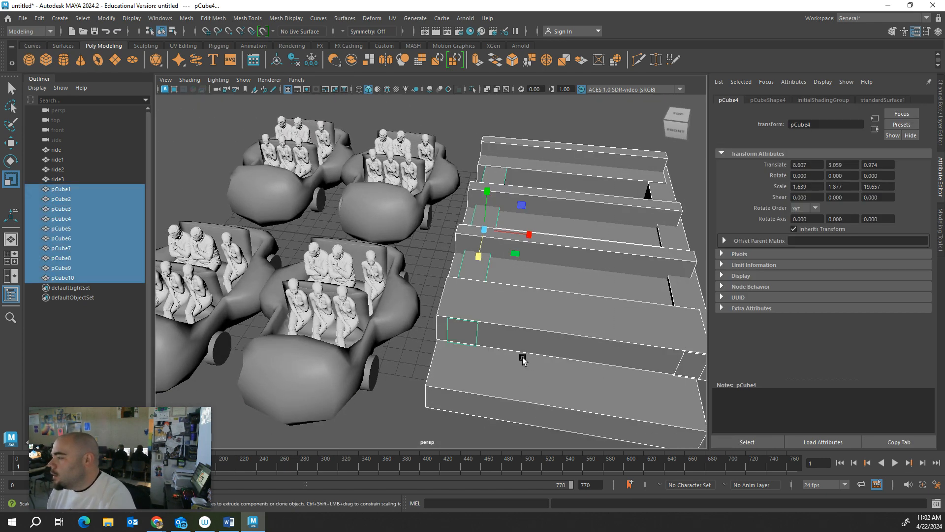
pyautogui.scroll(-5, 691, 441)
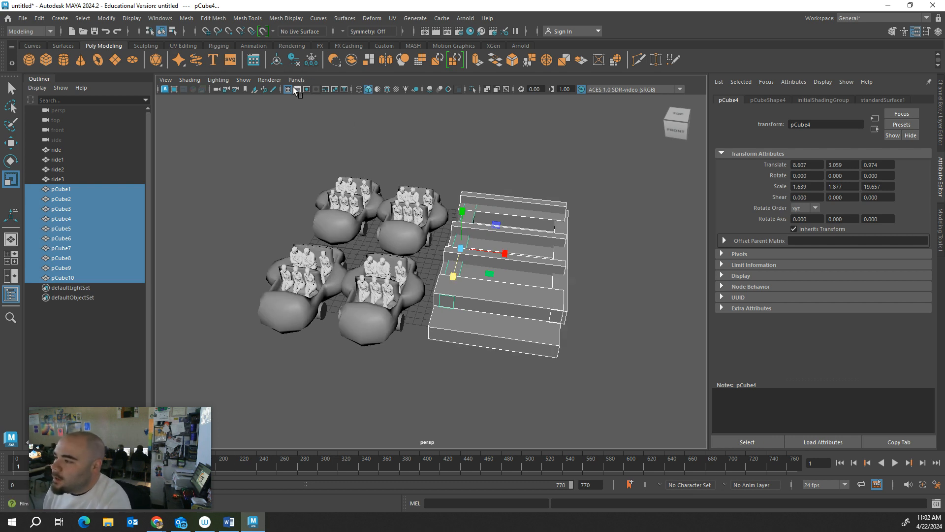
pyautogui.click(189, 22)
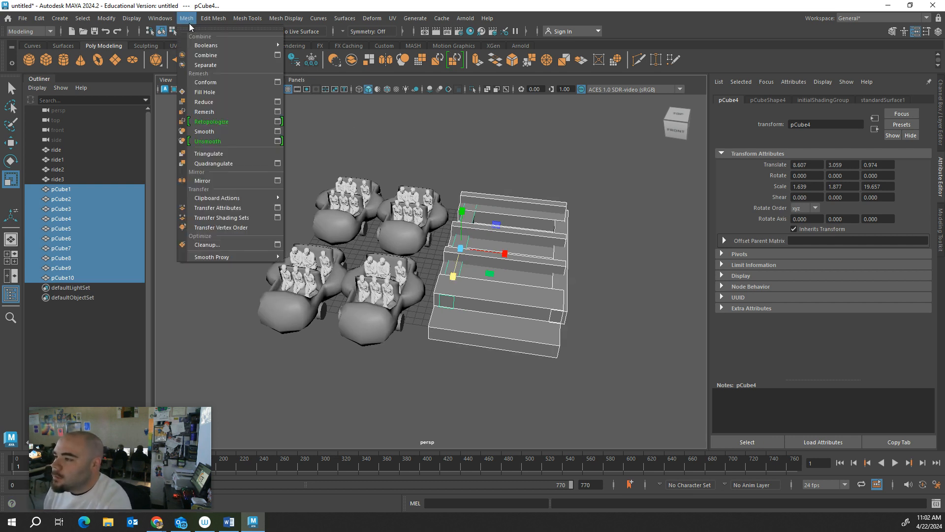
pyautogui.click(211, 60)
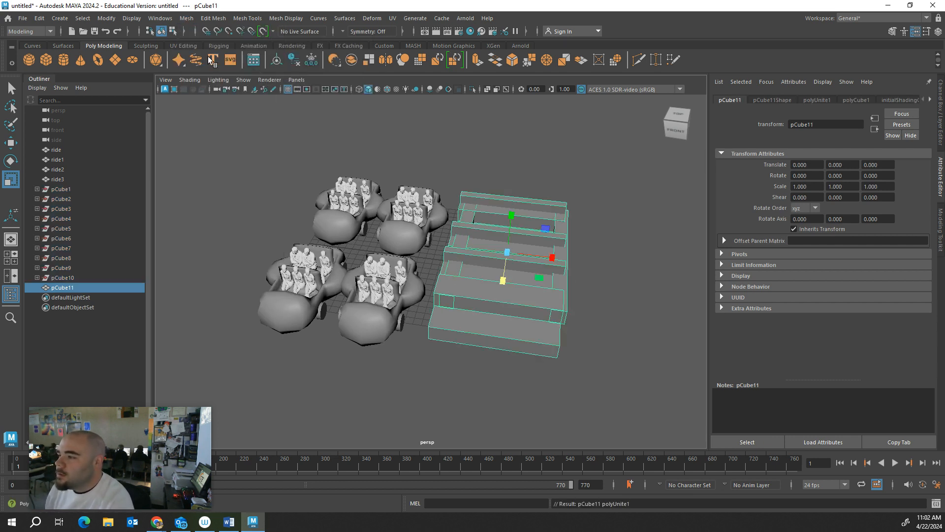
pyautogui.click(293, 61)
# - Duplicate the combined block structure about 19.04 units along X and clear the selection
pyautogui.scroll(-3, 370, 220)
pyautogui.press('w')
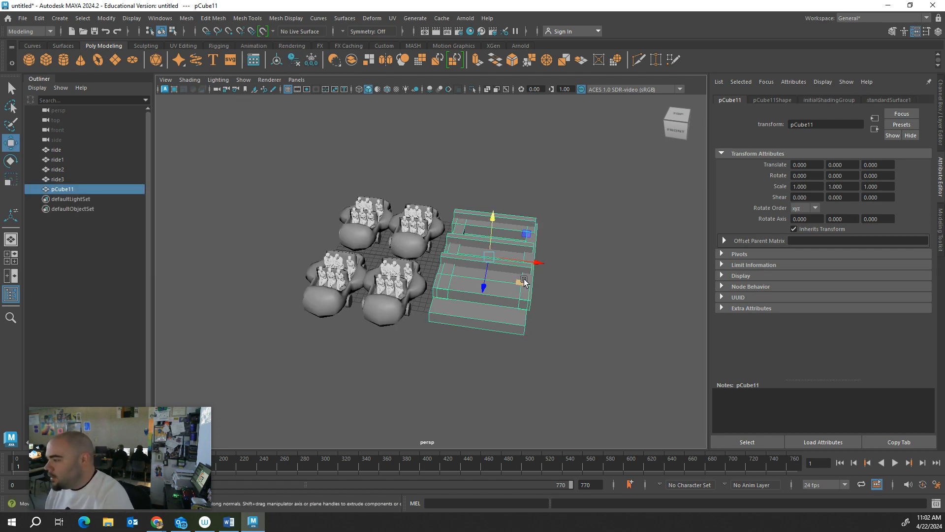
pyautogui.keyDown('shift'); pyautogui.moveTo(537, 264); pyautogui.dragTo(659, 280); pyautogui.keyUp('shift')
pyautogui.keyDown('alt'); pyautogui.moveTo(645, 281); pyautogui.dragTo(556, 290); pyautogui.keyUp('alt')
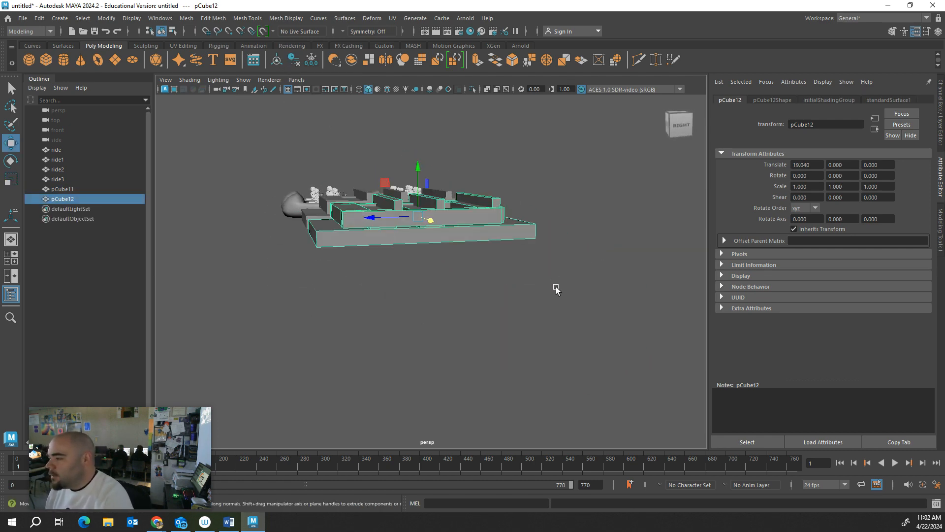
pyautogui.click(557, 291)
pyautogui.scroll(5, 472, 282)
pyautogui.keyDown('alt'); pyautogui.moveTo(473, 282); pyautogui.dragTo(502, 356); pyautogui.keyUp('alt')
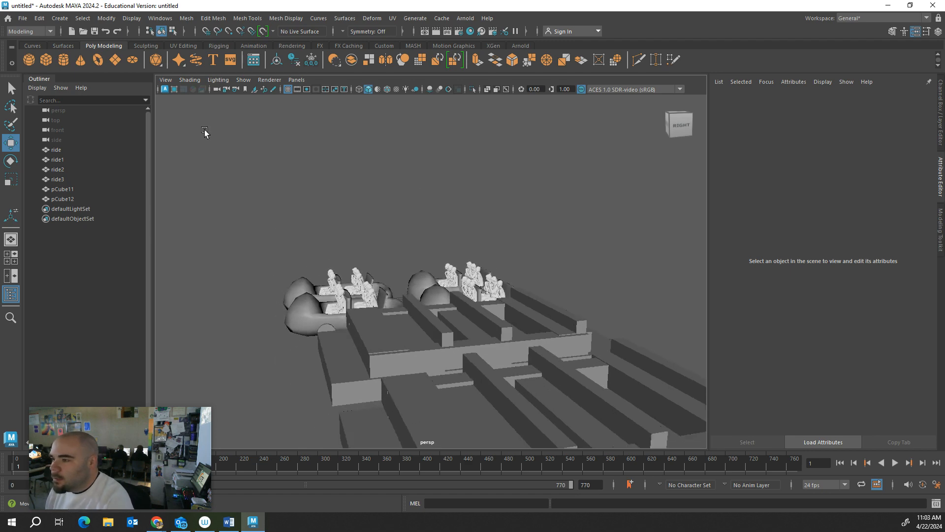